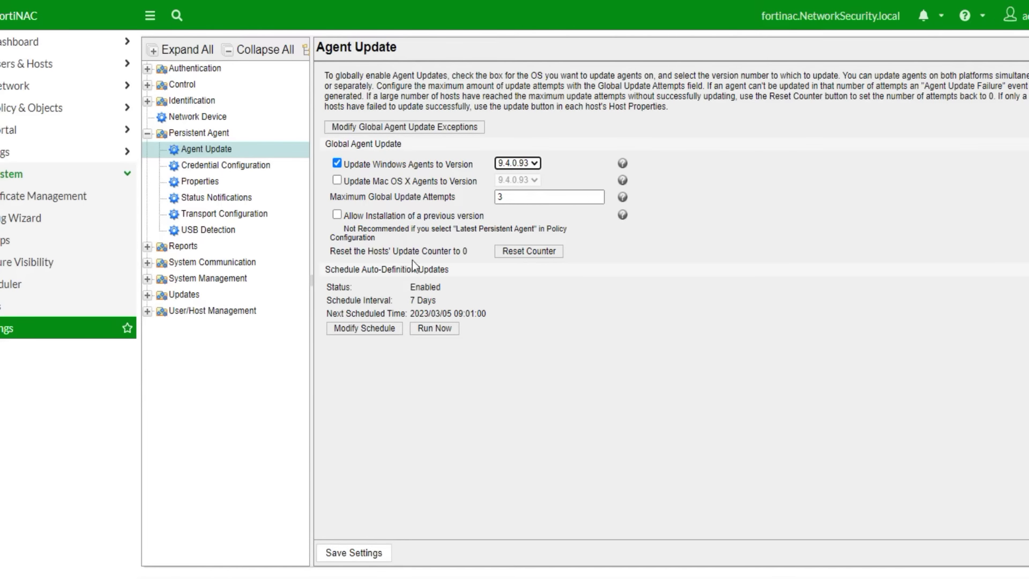
# Save the Windows agent update setting, and also enable and save global updates of Mac OS X agents to version 9.4.0.93.
pyautogui.click(361, 552)
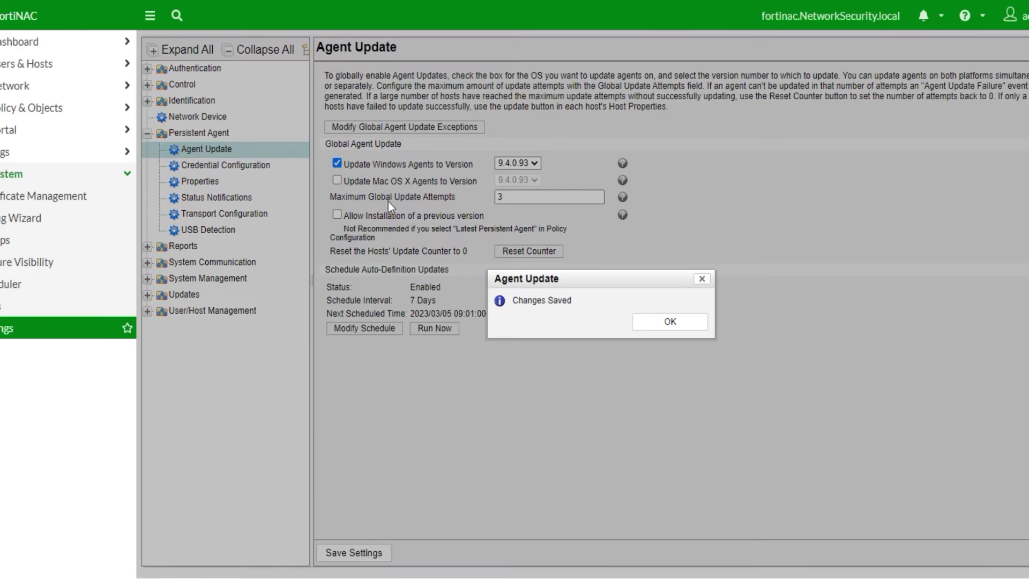
pyautogui.click(676, 321)
pyautogui.click(337, 180)
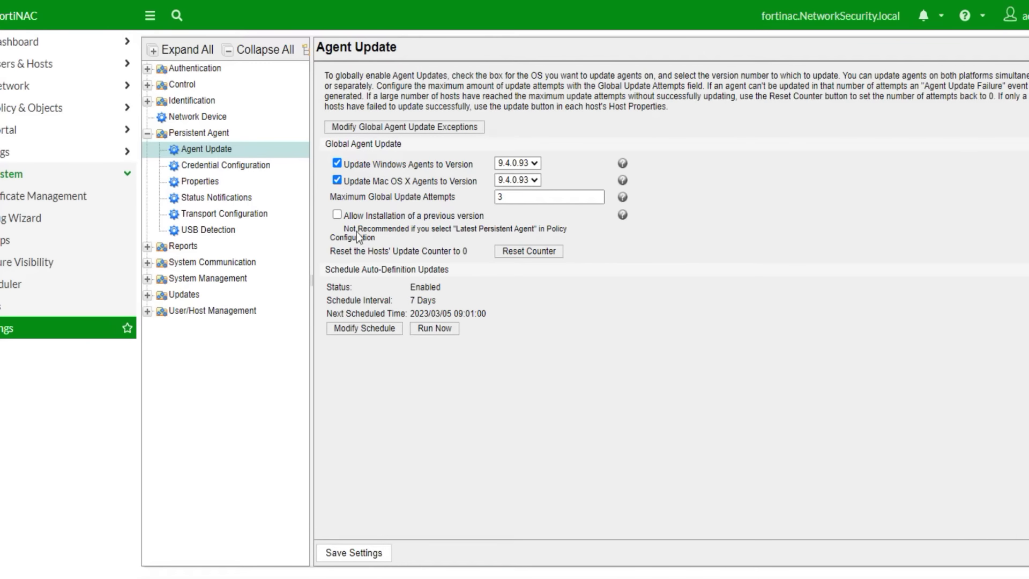
pyautogui.click(353, 552)
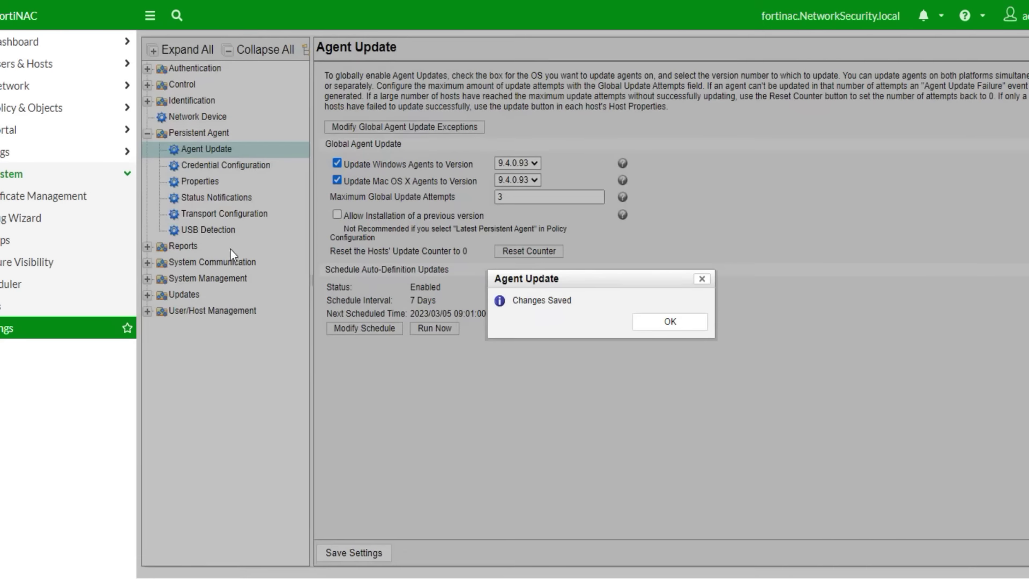
pyautogui.click(644, 323)
# Enable Register As Device in the persistent agent's credential configuration, set its authentication type to RADIUS/LDAP and save.
pyautogui.click(213, 165)
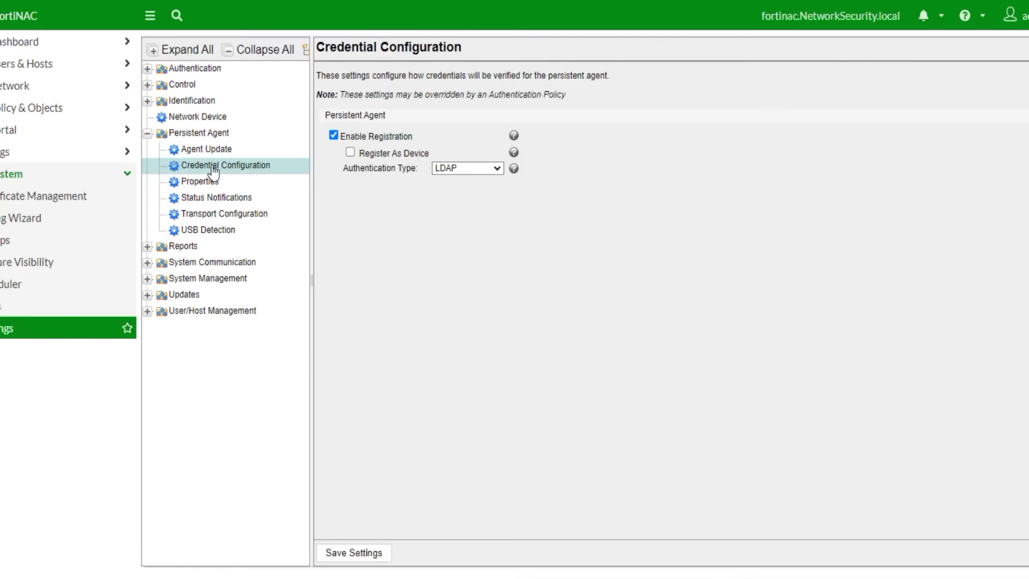
pyautogui.click(350, 153)
pyautogui.click(492, 169)
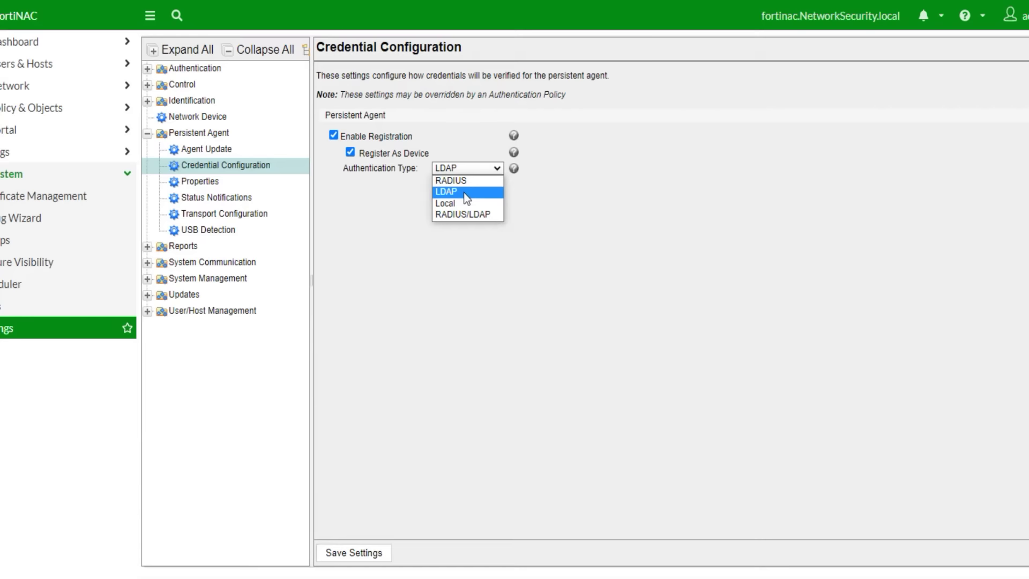
pyautogui.click(467, 192)
pyautogui.click(494, 170)
pyautogui.click(481, 214)
pyautogui.click(477, 171)
pyautogui.click(644, 227)
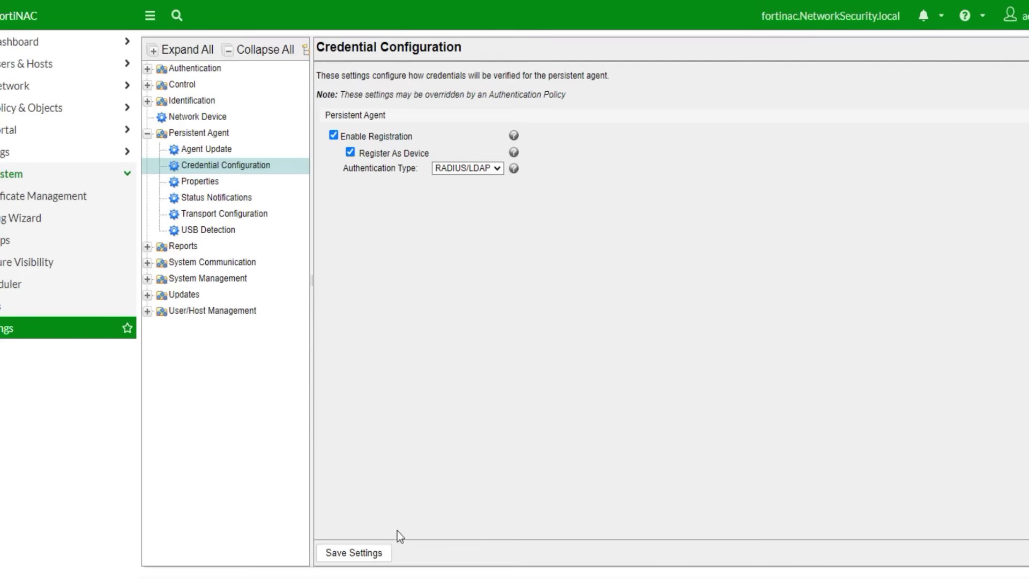
pyautogui.click(348, 552)
pyautogui.click(672, 323)
# Look through the persistent agent properties and system settings groups, and copy the host name from the Config Wizard's basic network settings.
pyautogui.click(208, 182)
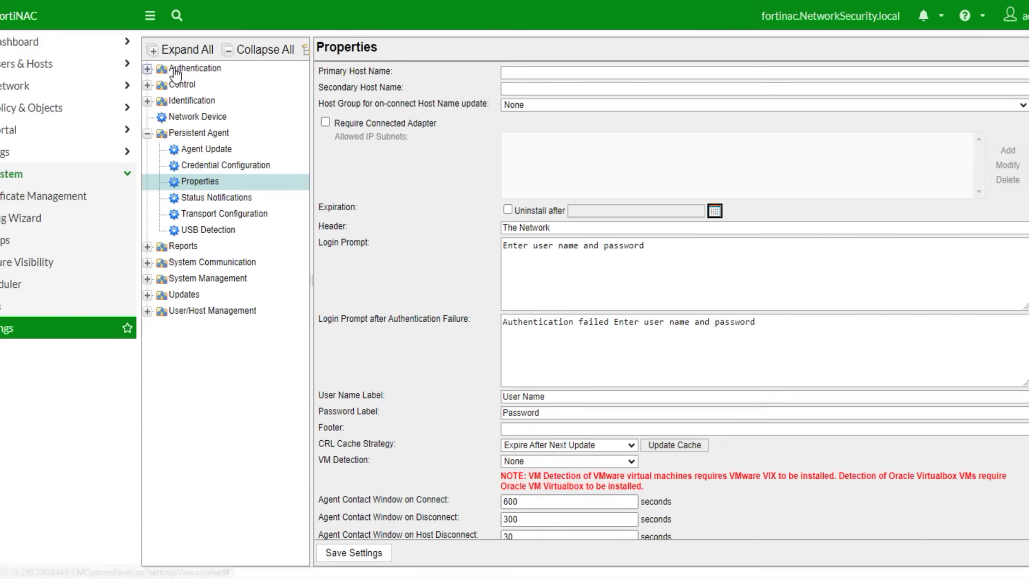
pyautogui.click(148, 311)
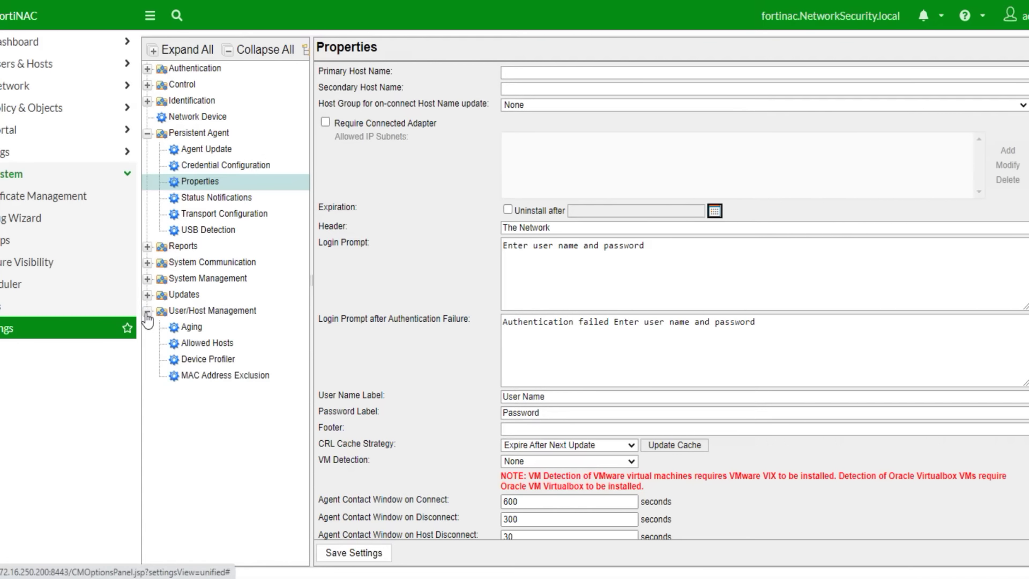
pyautogui.click(147, 294)
pyautogui.click(147, 262)
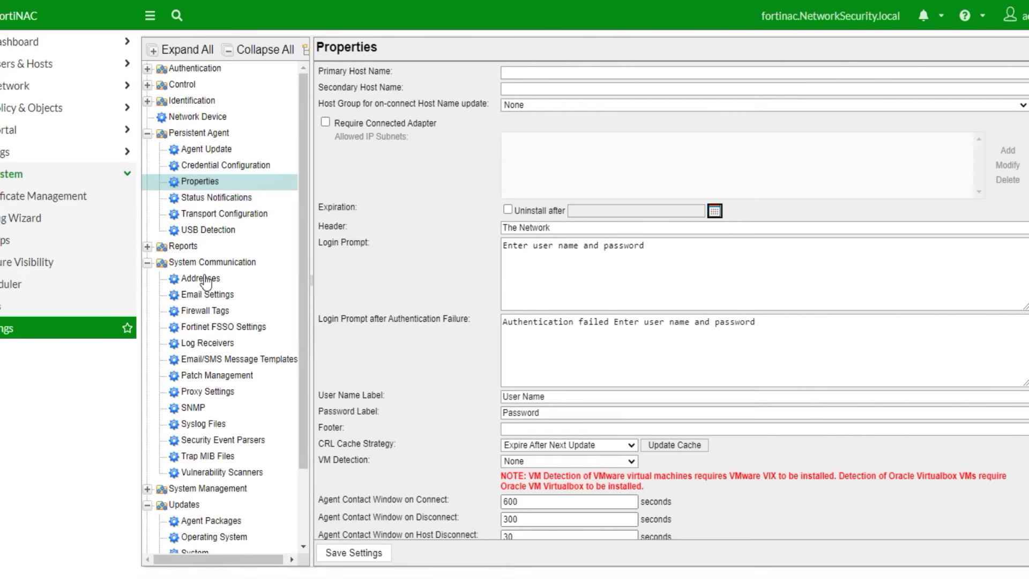
pyautogui.click(147, 489)
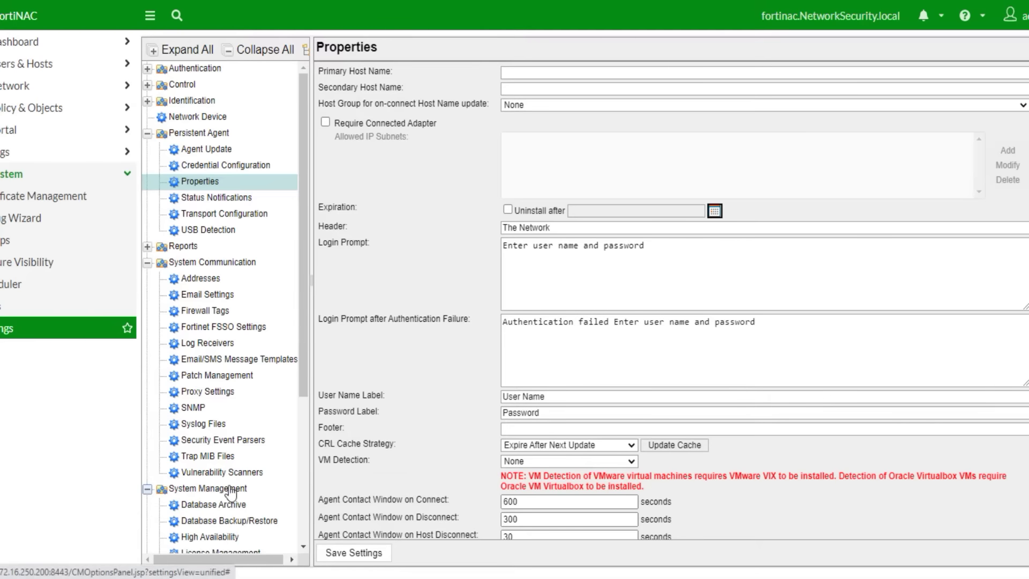
pyautogui.scroll(-3, 222, 455)
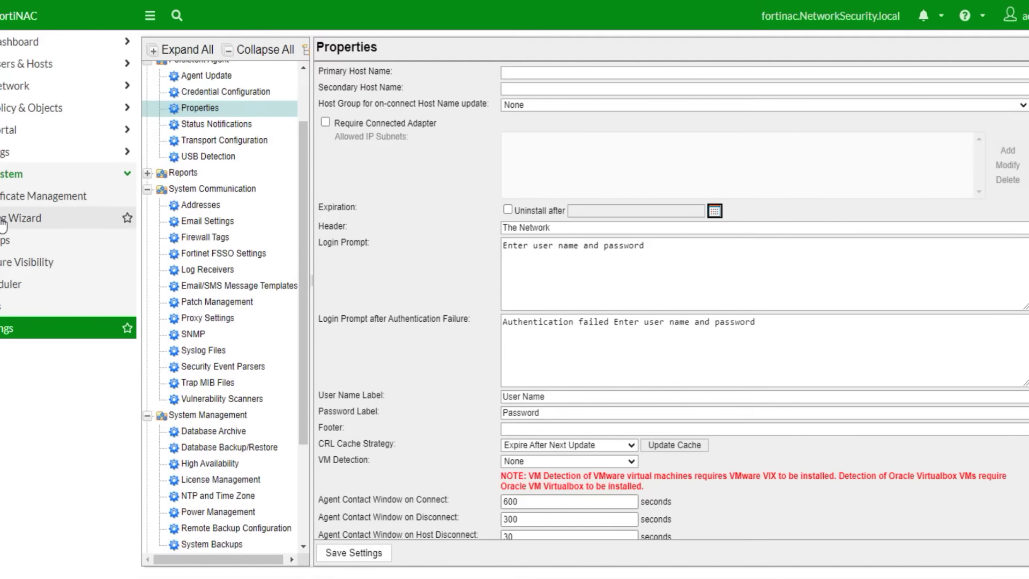
pyautogui.click(32, 217)
pyautogui.doubleClick(484, 108)
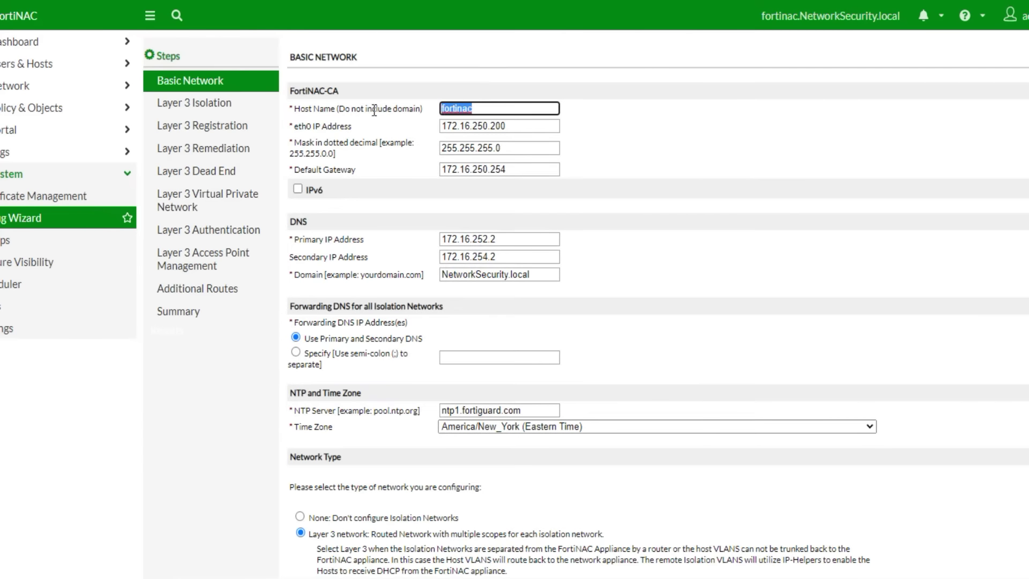
# Return to the system settings and open the Properties page of the Persistent Agent group.
pyautogui.click(11, 328)
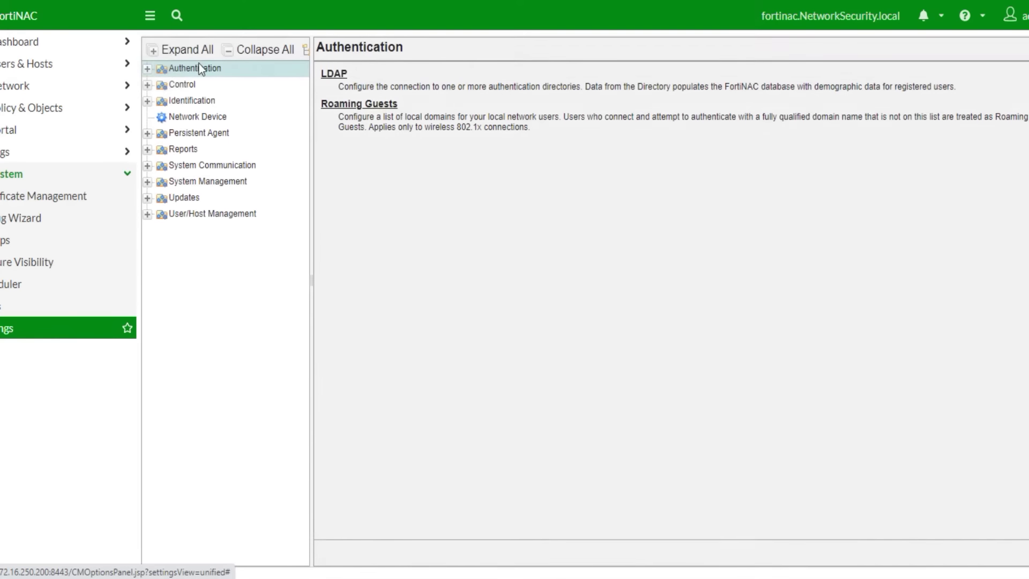
pyautogui.click(147, 68)
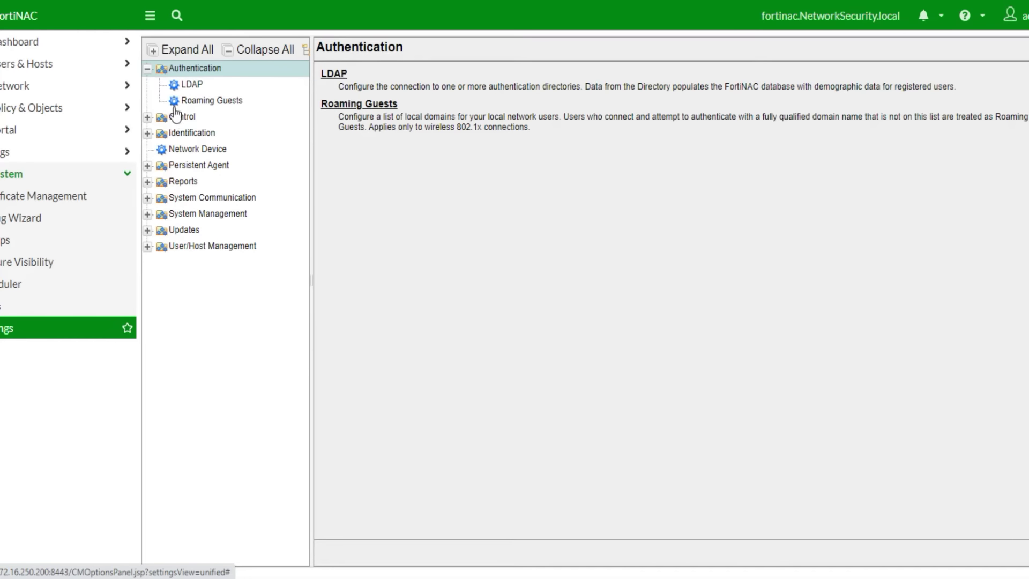
pyautogui.click(148, 166)
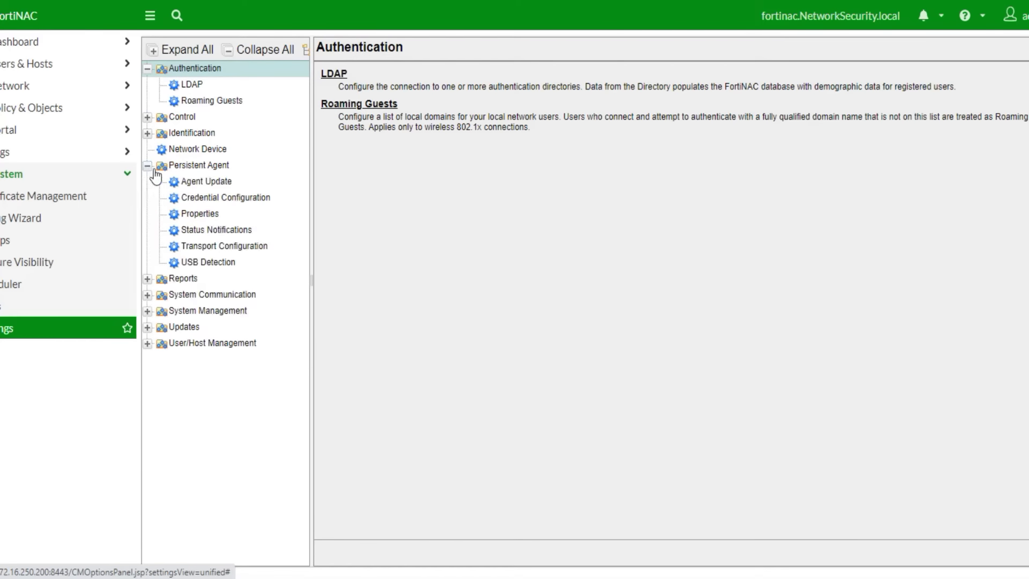
pyautogui.click(194, 182)
pyautogui.click(212, 199)
pyautogui.click(210, 217)
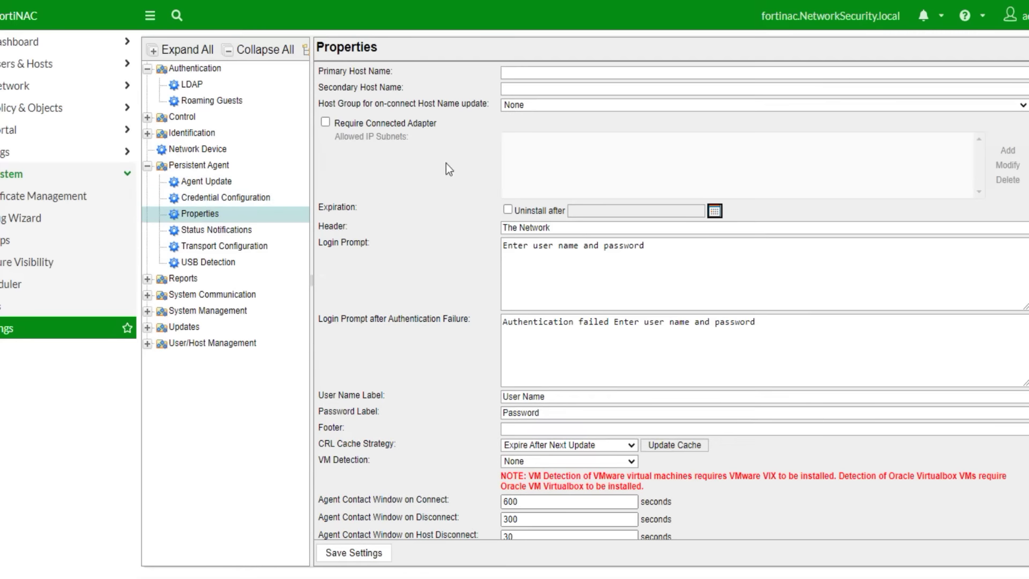
# Set the persistent agent's primary host name to fortinac.networksecurity.local and save the properties.
pyautogui.click(547, 73)
pyautogui.write('fortinac')
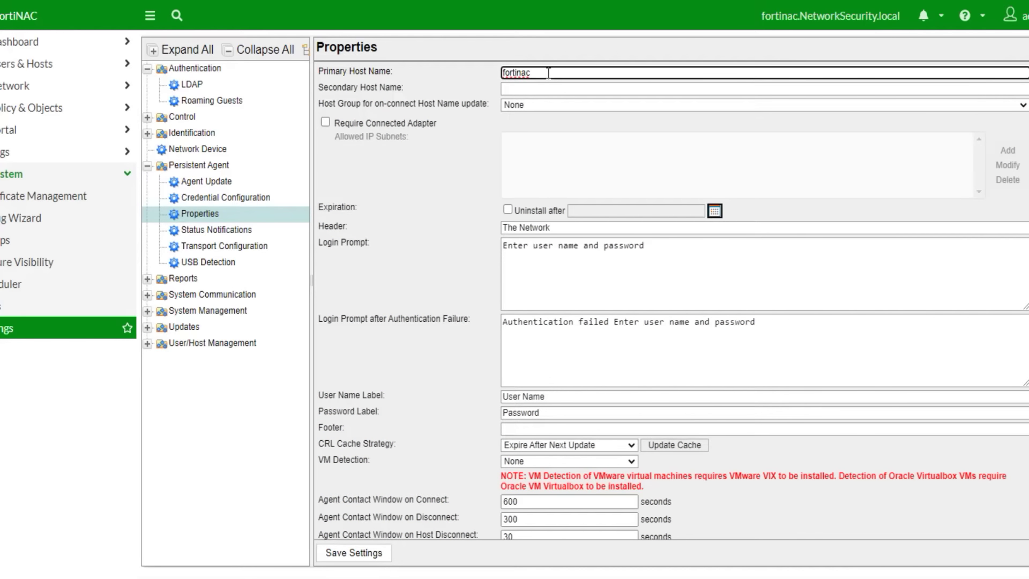
pyautogui.write('.netw')
pyautogui.write('orksecu')
pyautogui.write('rity.com')
pyautogui.write('local')
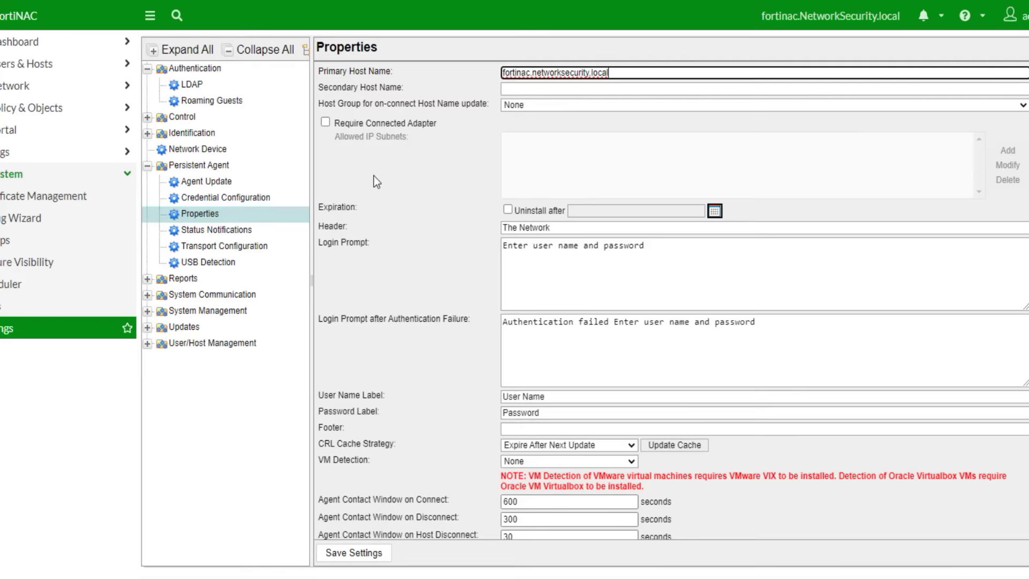
pyautogui.scroll(-2, 455, 220)
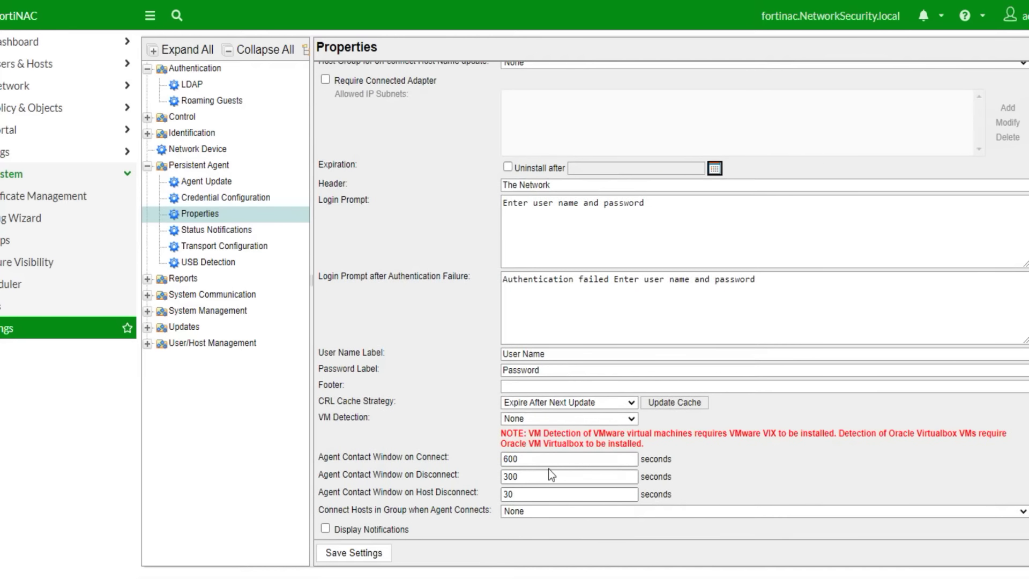
pyautogui.scroll(-10, 523, 377)
pyautogui.click(367, 557)
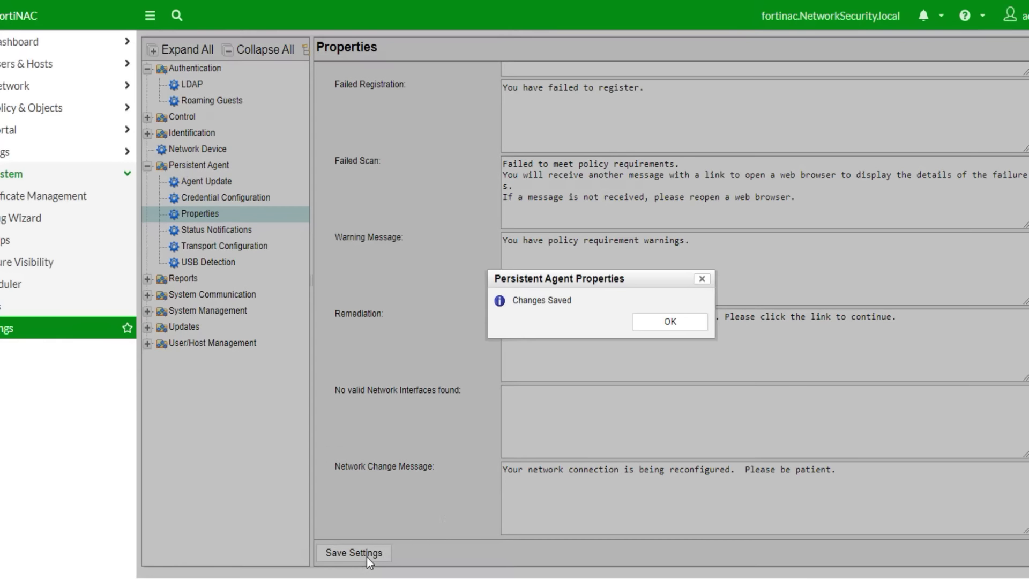
pyautogui.click(650, 325)
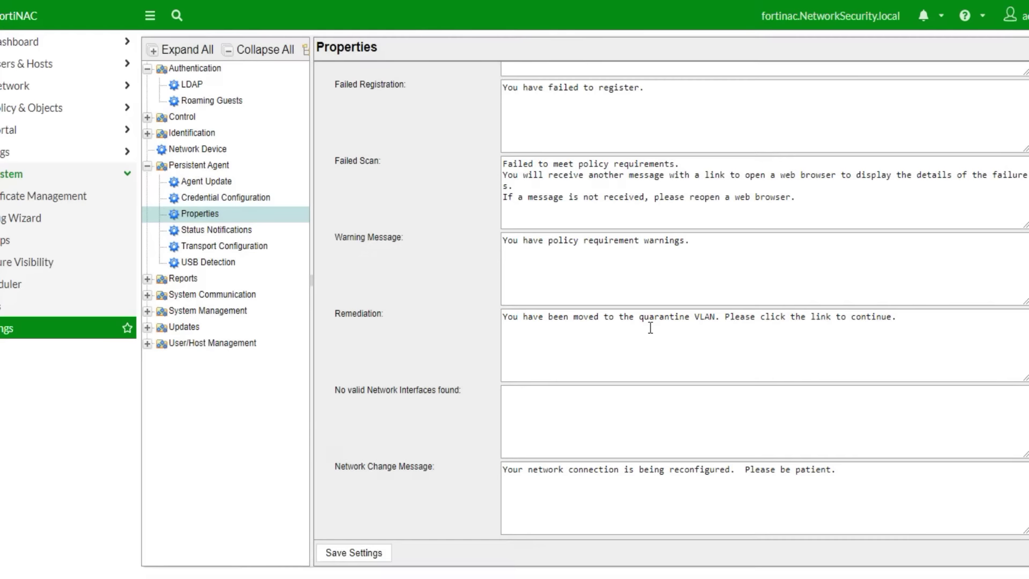
# Review the persistent agent's status notification, transport configuration, USB detection and agent update settings, and list the System Communication settings.
pyautogui.click(220, 230)
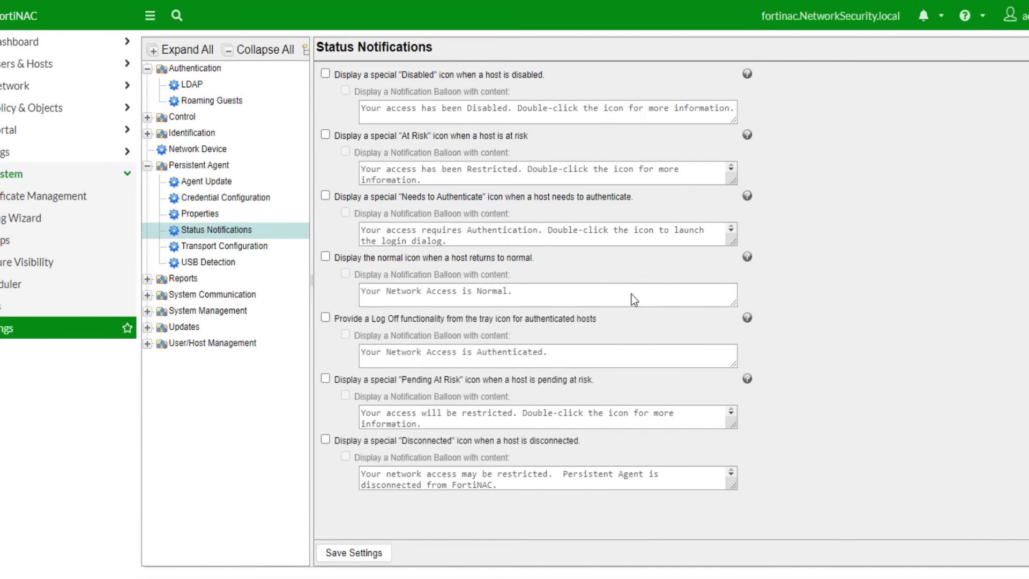
pyautogui.click(205, 249)
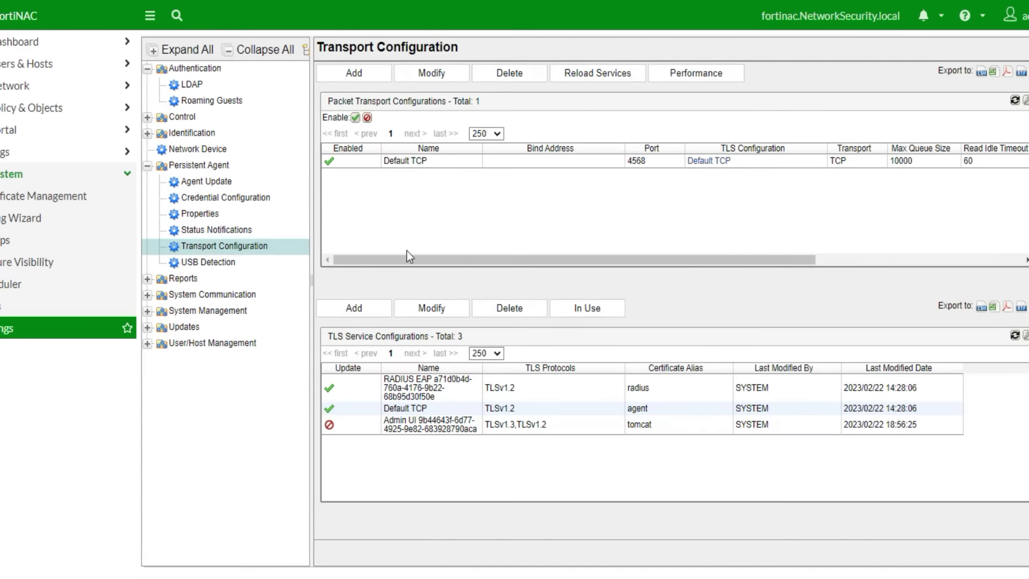
pyautogui.click(215, 268)
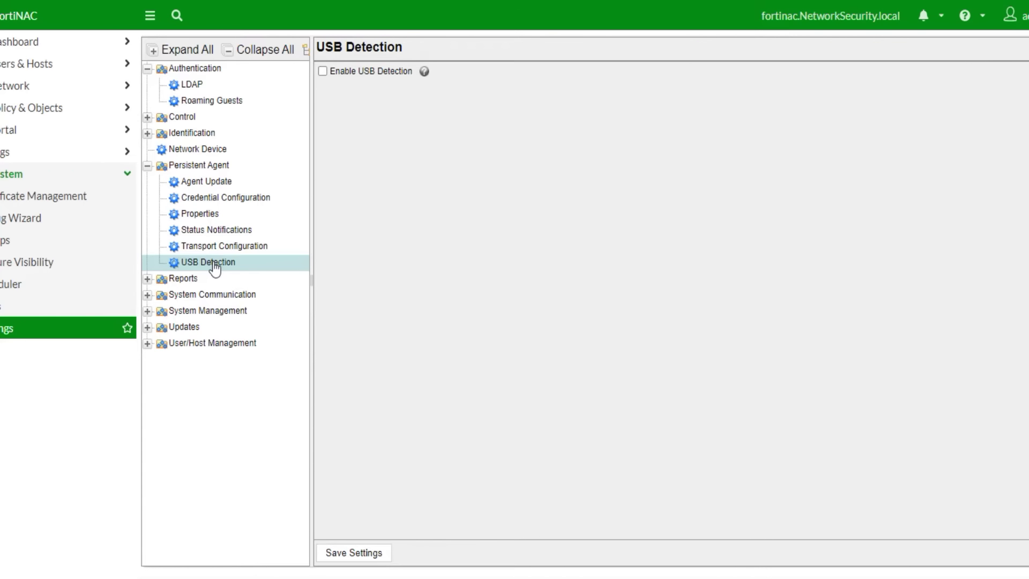
pyautogui.click(209, 232)
pyautogui.click(206, 183)
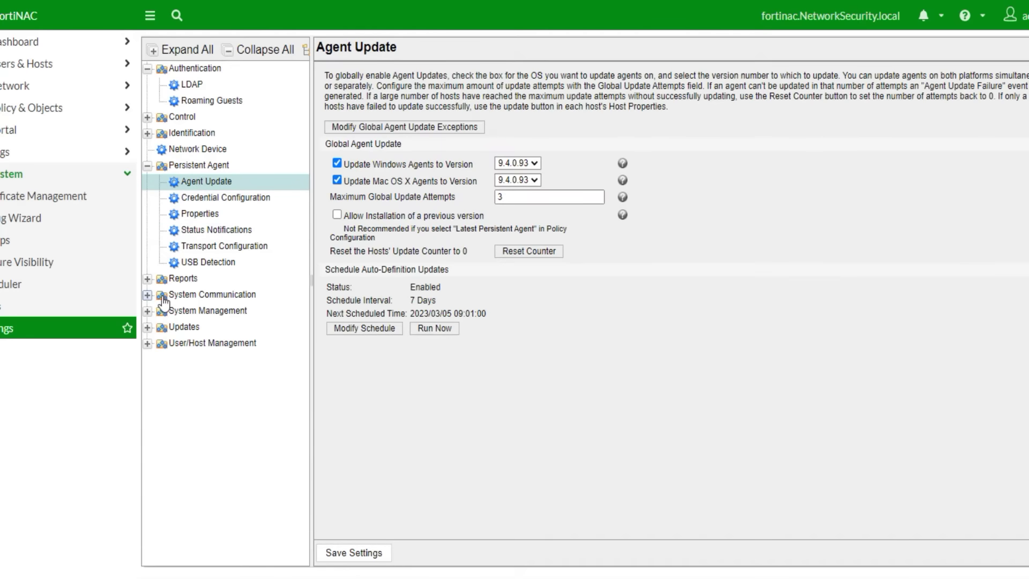
pyautogui.click(148, 295)
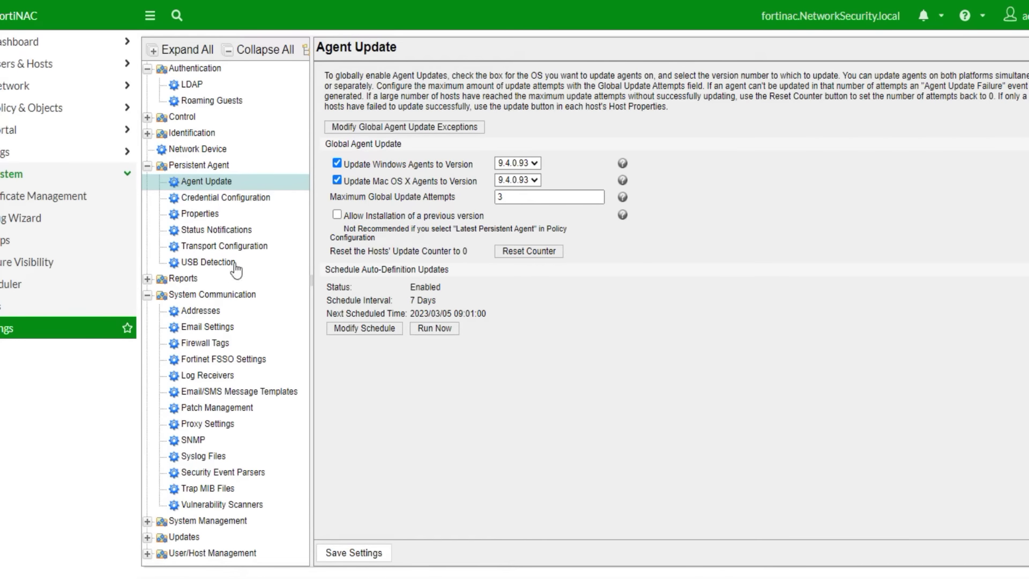
# Review the Network Device settings and the Identification group's device types, NAT detection, rogue DHCP server detection and vendor OUIs.
pyautogui.click(202, 156)
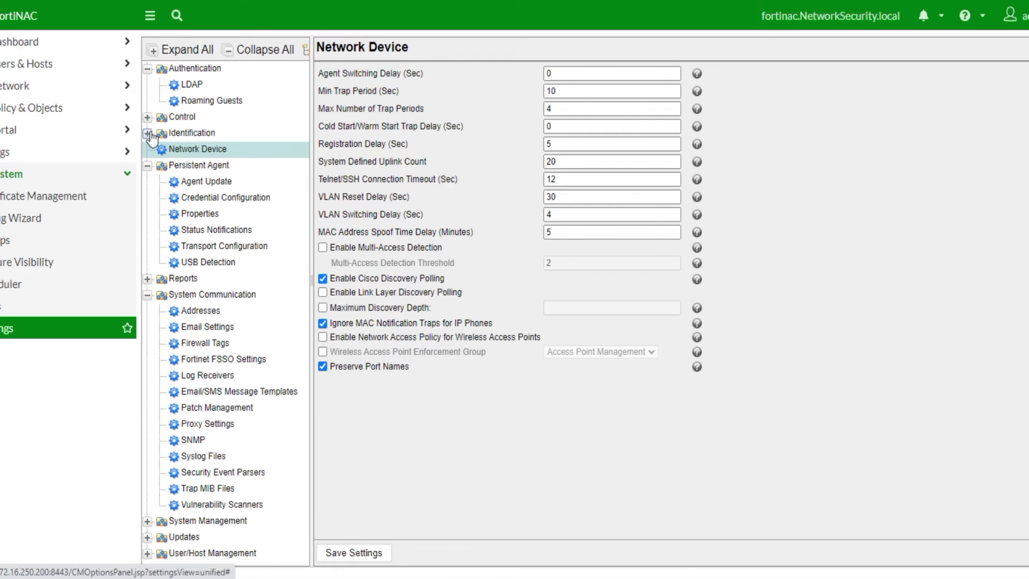
pyautogui.click(148, 134)
pyautogui.click(210, 151)
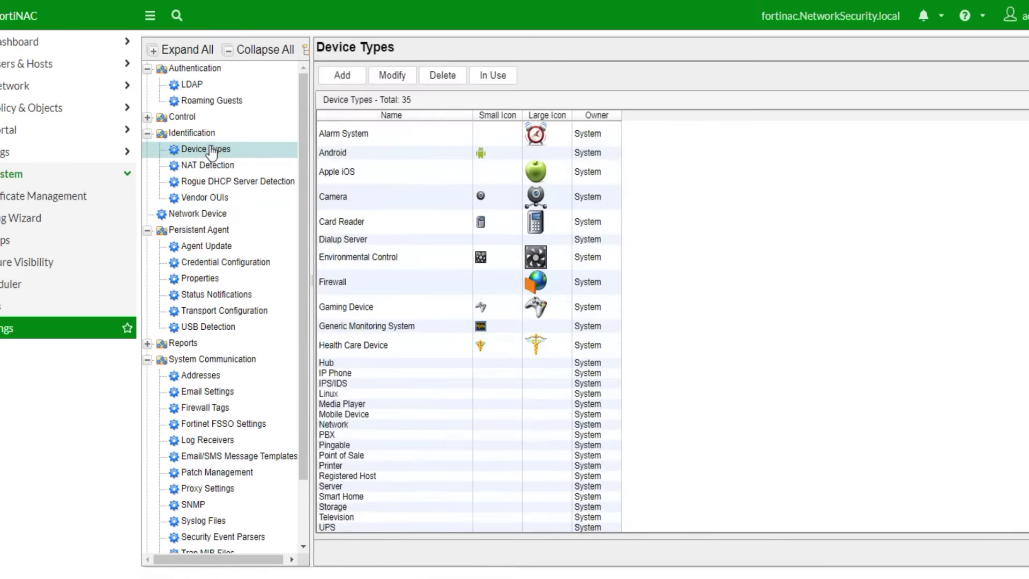
pyautogui.click(208, 165)
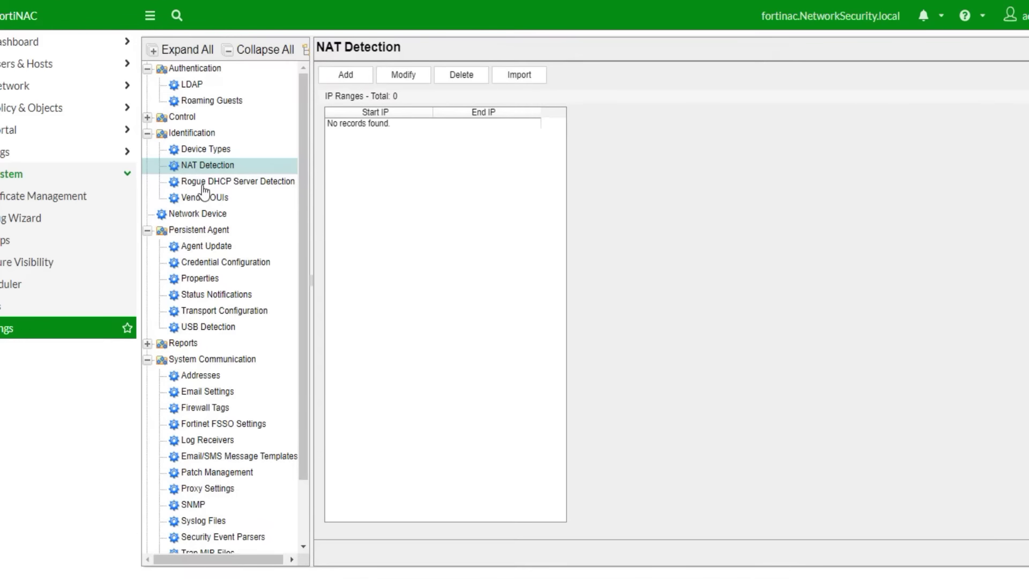
pyautogui.click(204, 183)
pyautogui.click(204, 197)
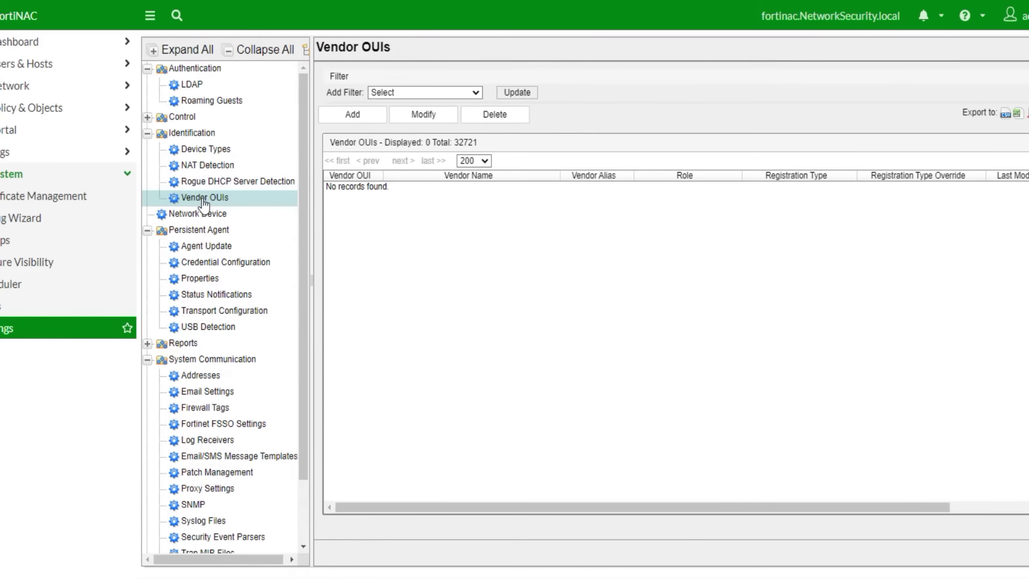
# Review the Control group's access point management, allowed domains and quarantine settings, and collapse the settings groups.
pyautogui.click(148, 133)
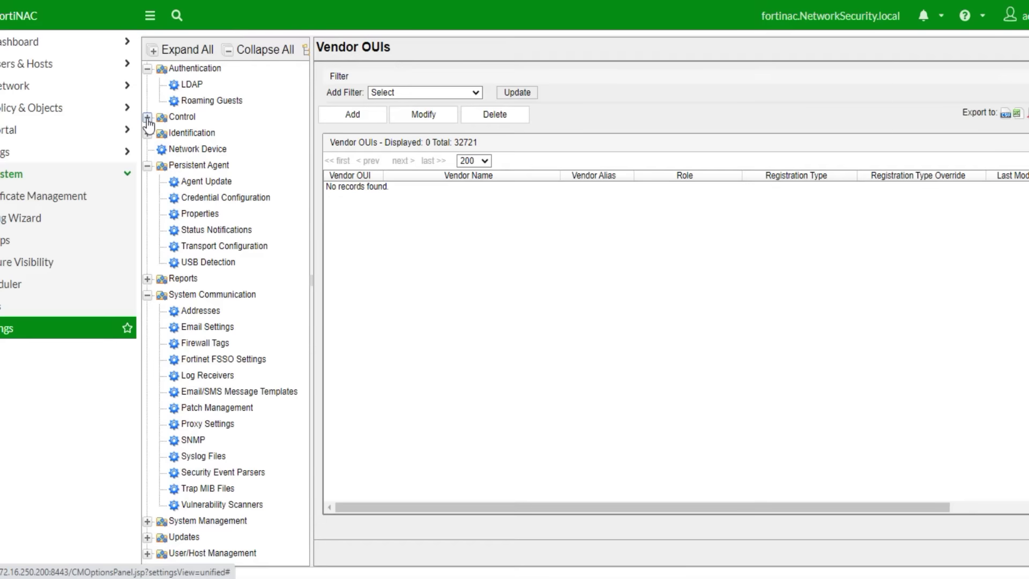
pyautogui.click(147, 117)
pyautogui.click(214, 134)
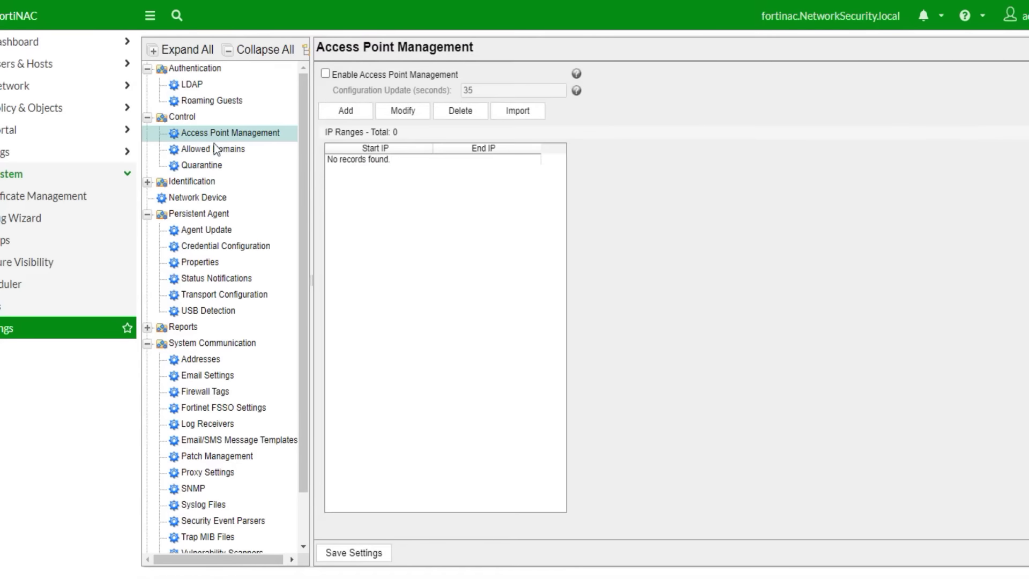
pyautogui.click(214, 150)
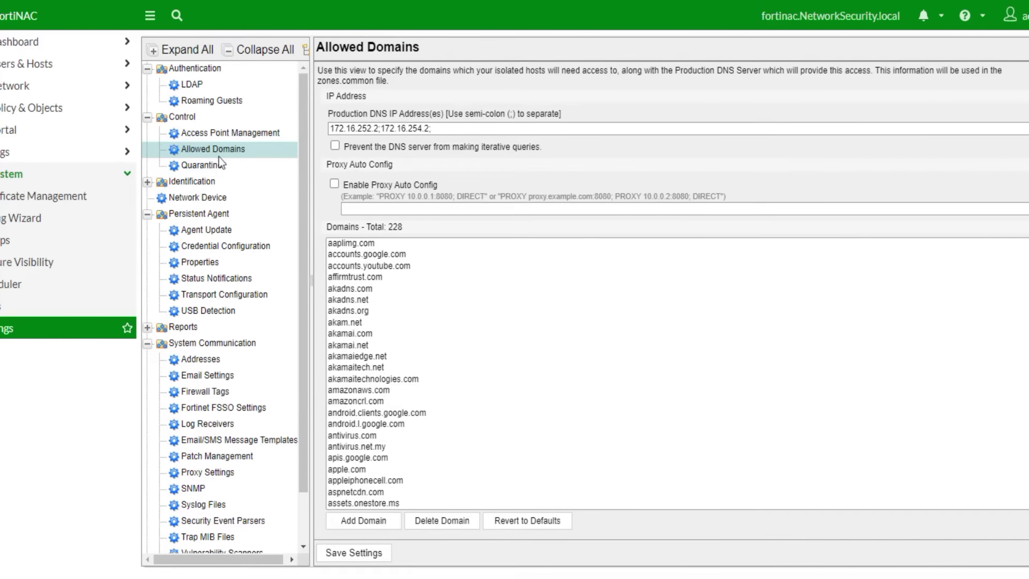
pyautogui.click(222, 163)
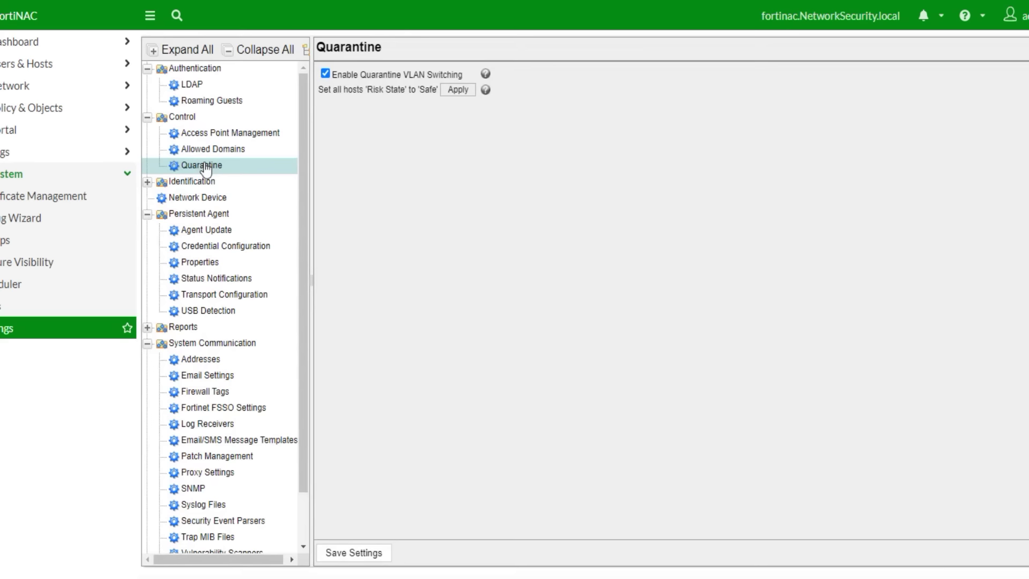
pyautogui.click(147, 117)
pyautogui.click(147, 166)
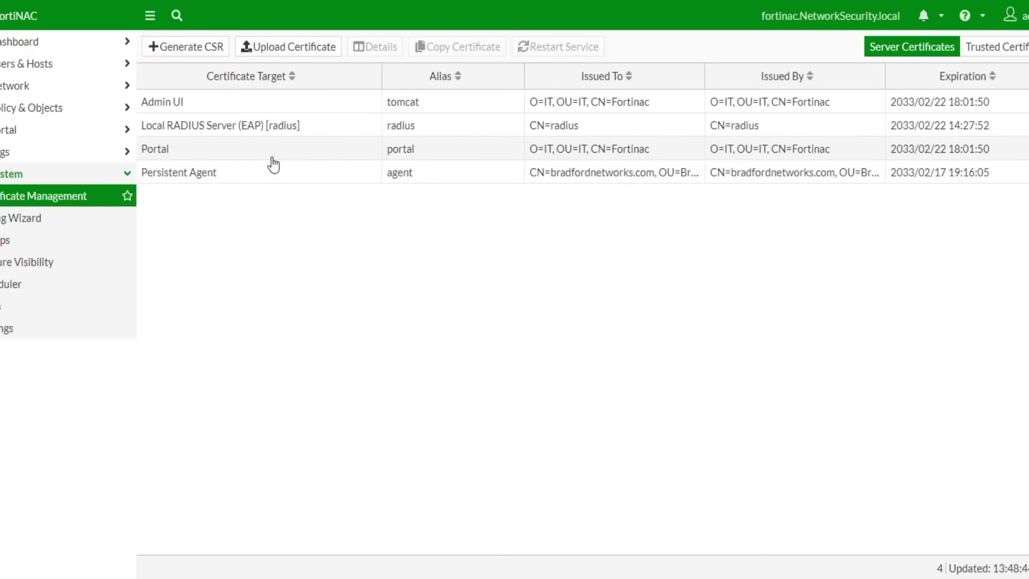
# Review the server certificate entries and inspect the Admin UI certificate's details.
pyautogui.click(251, 156)
pyautogui.click(241, 177)
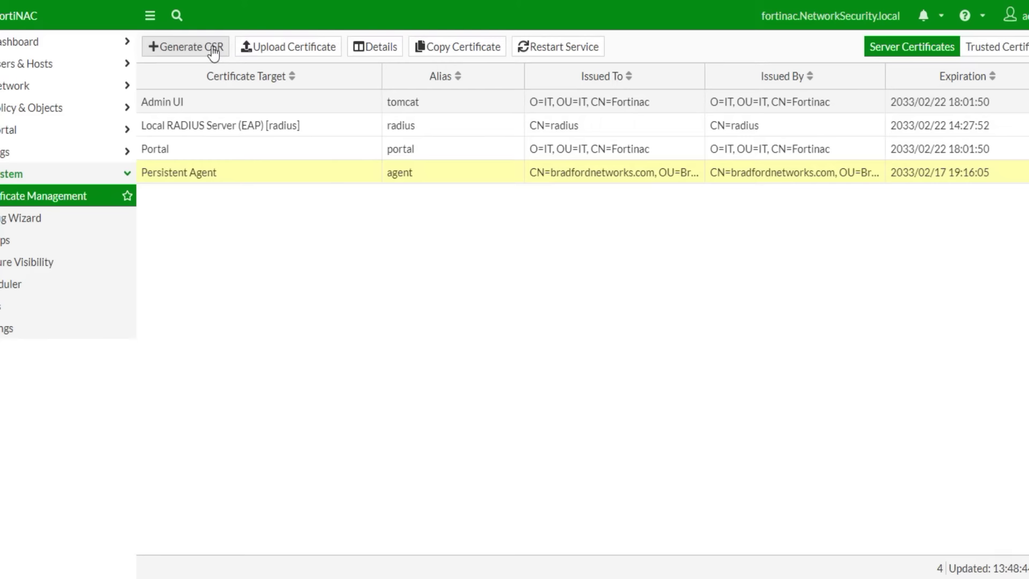
pyautogui.click(201, 108)
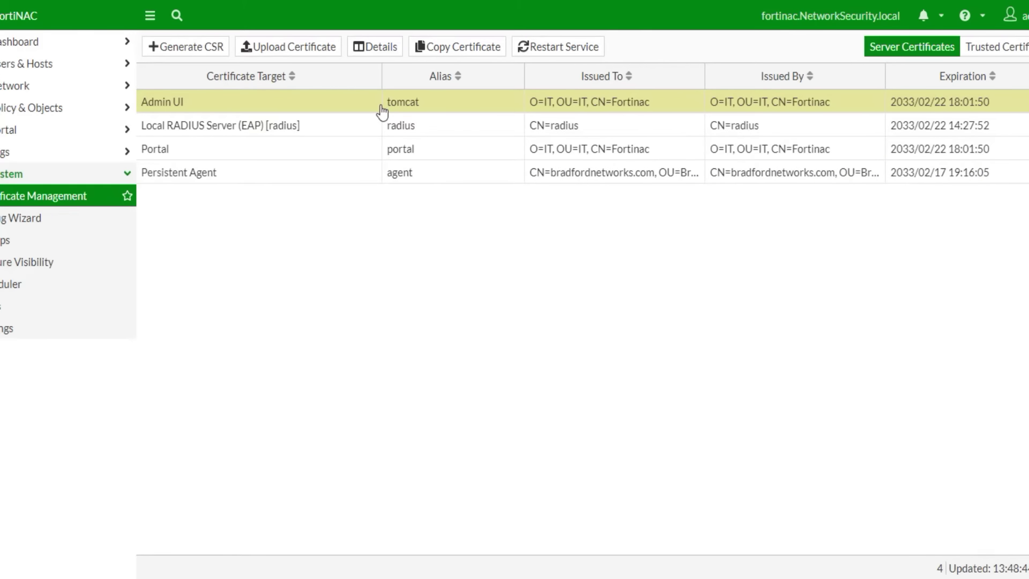
pyautogui.doubleClick(339, 110)
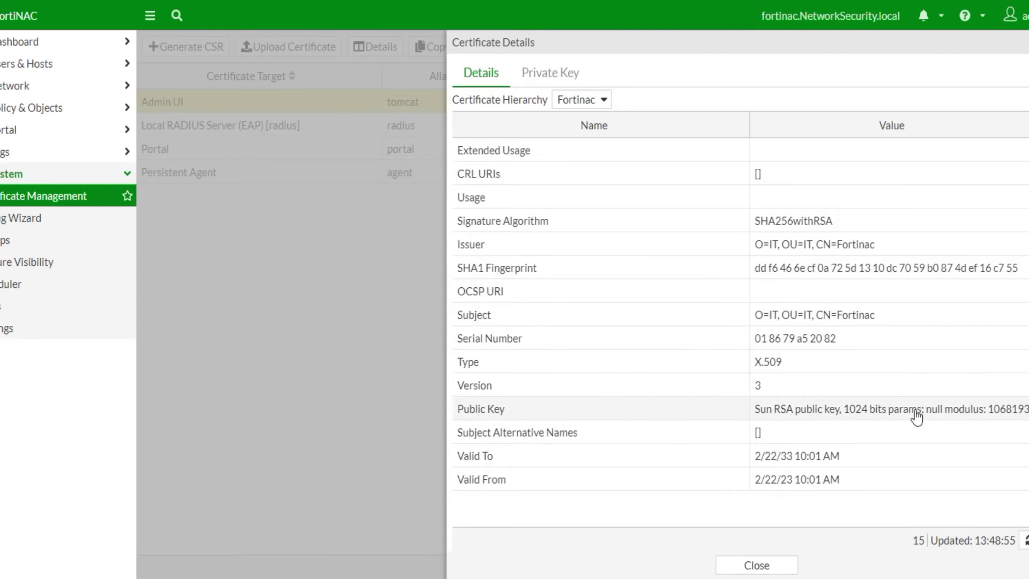
pyautogui.click(193, 126)
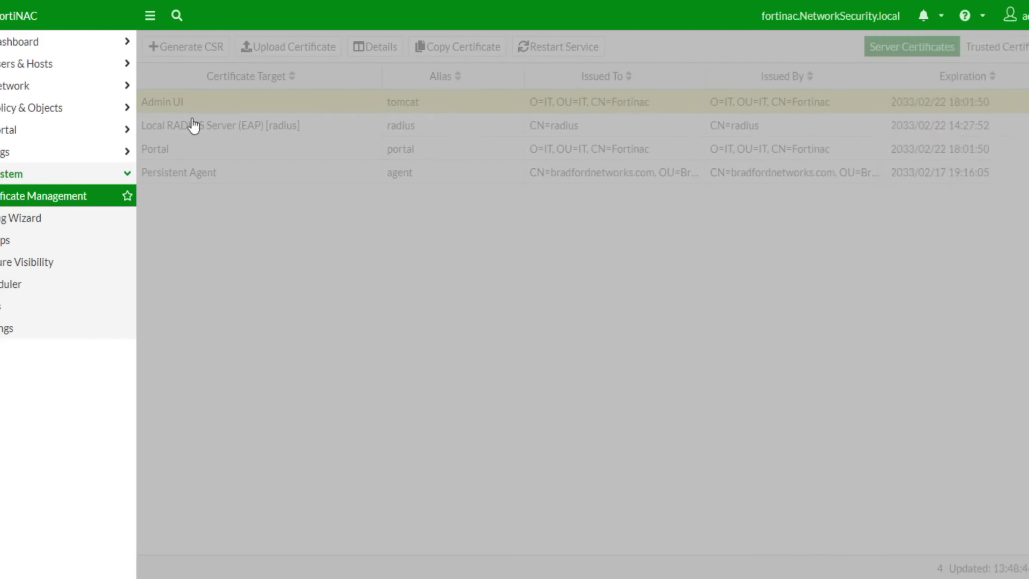
# Generate self-signed certificates for the Portal and Persistent Agent with common name fortinac, organization NetworkSecurity and organizational unit IT.
pyautogui.click(205, 175)
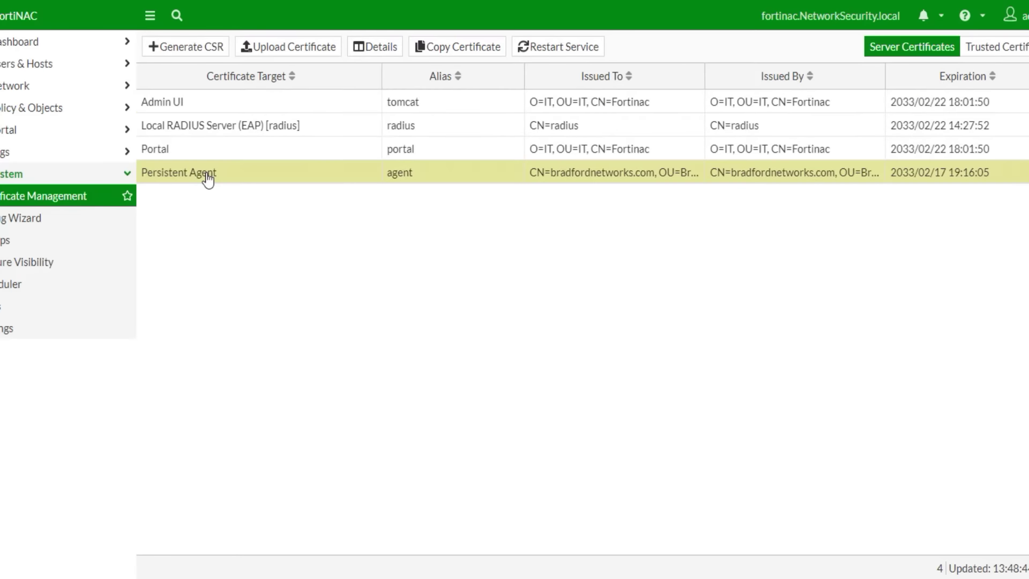
pyautogui.click(202, 51)
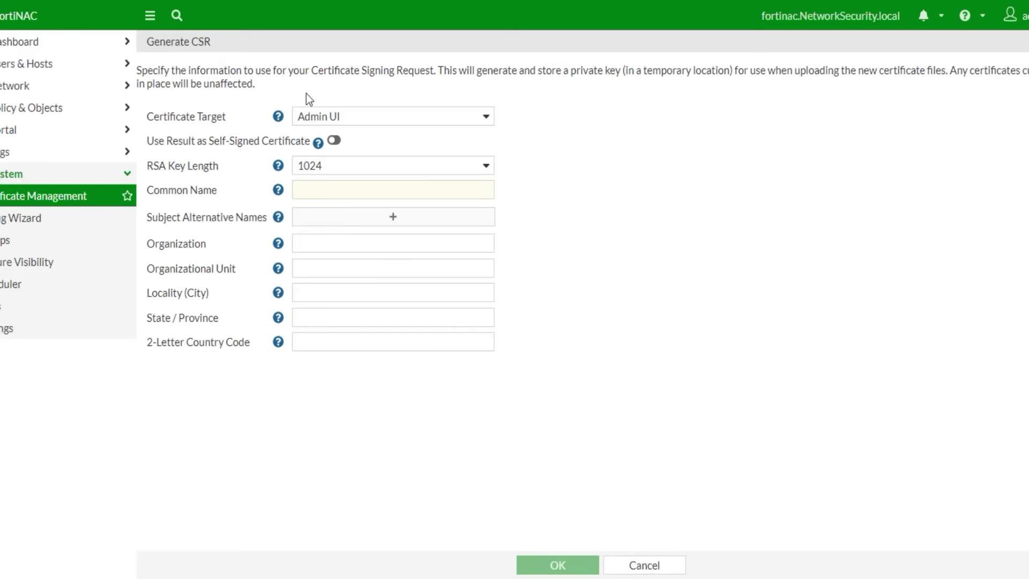
pyautogui.click(334, 140)
pyautogui.click(388, 113)
pyautogui.click(322, 161)
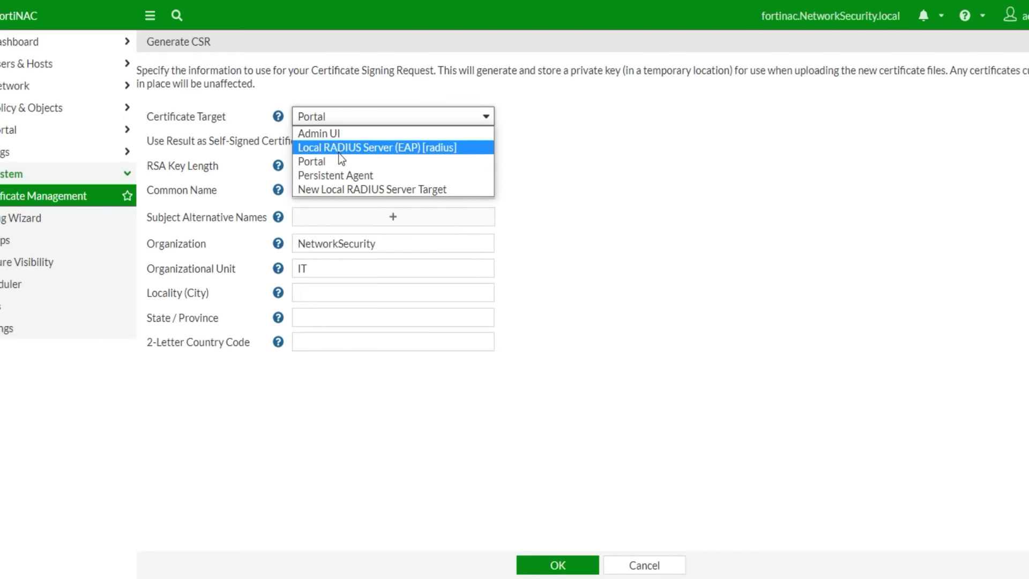
pyautogui.click(336, 176)
pyautogui.click(552, 570)
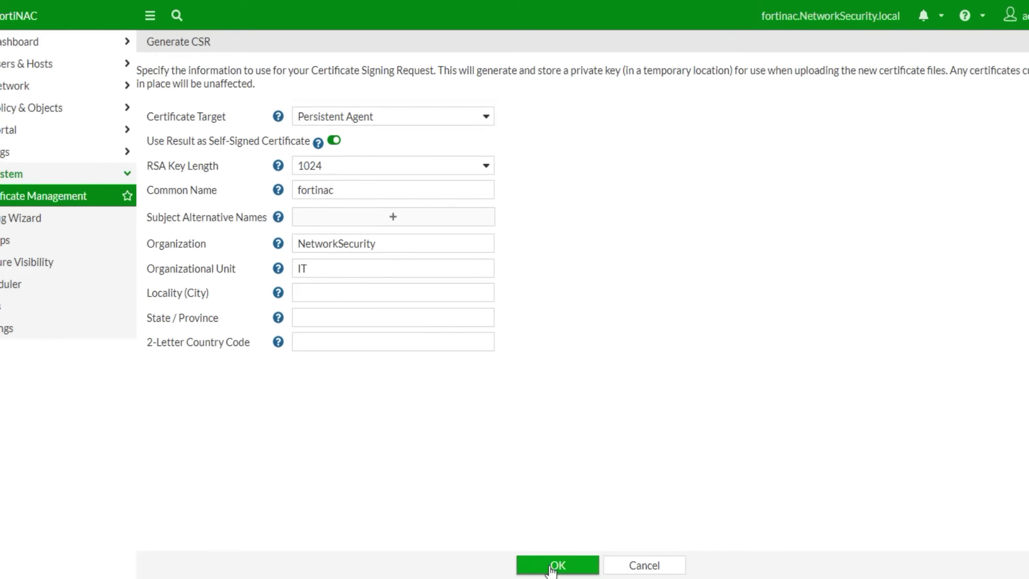
pyautogui.click(787, 247)
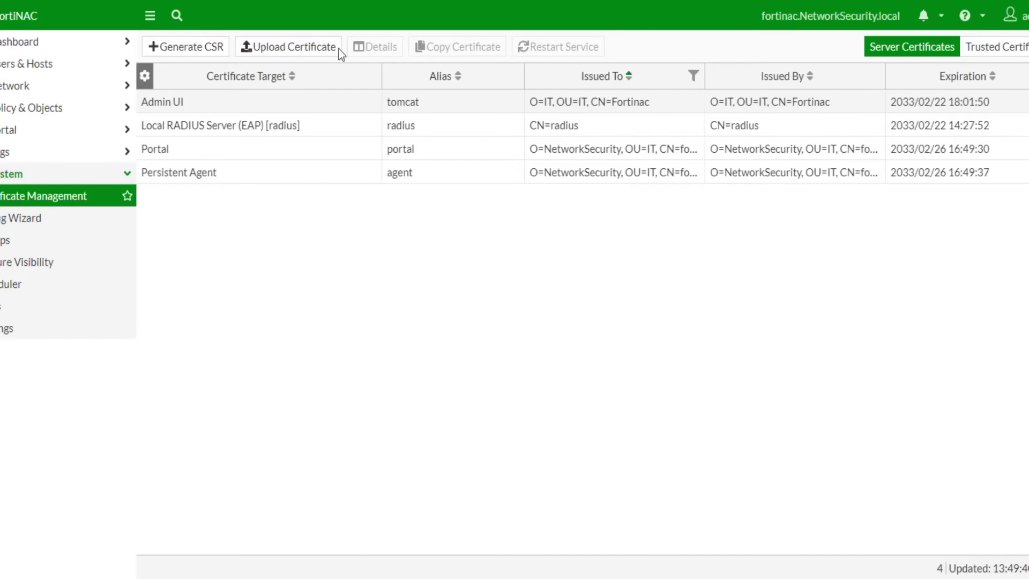
# Review the persistent agent's Agent Update and Credential Configuration settings.
pyautogui.click(65, 328)
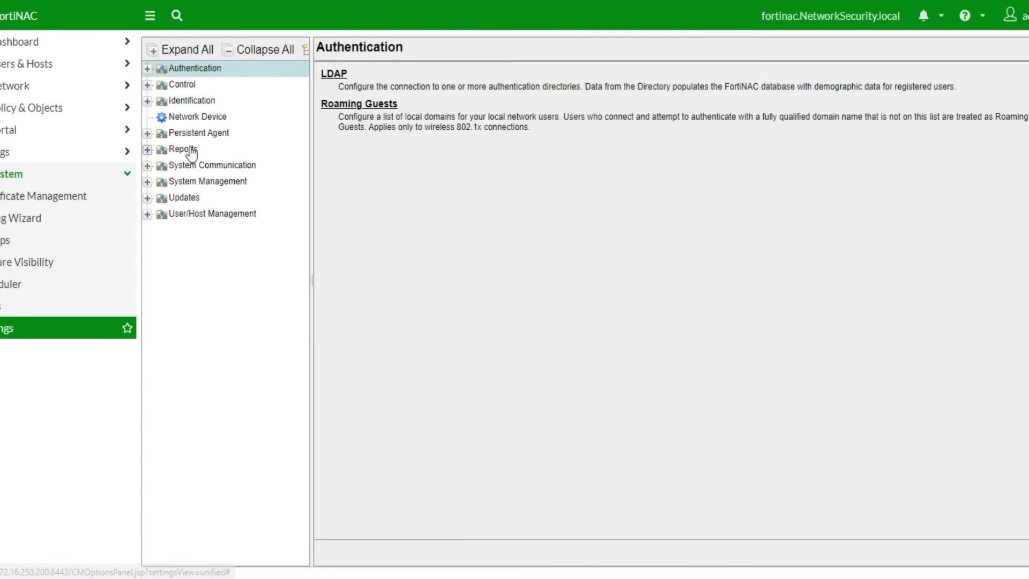
pyautogui.click(148, 133)
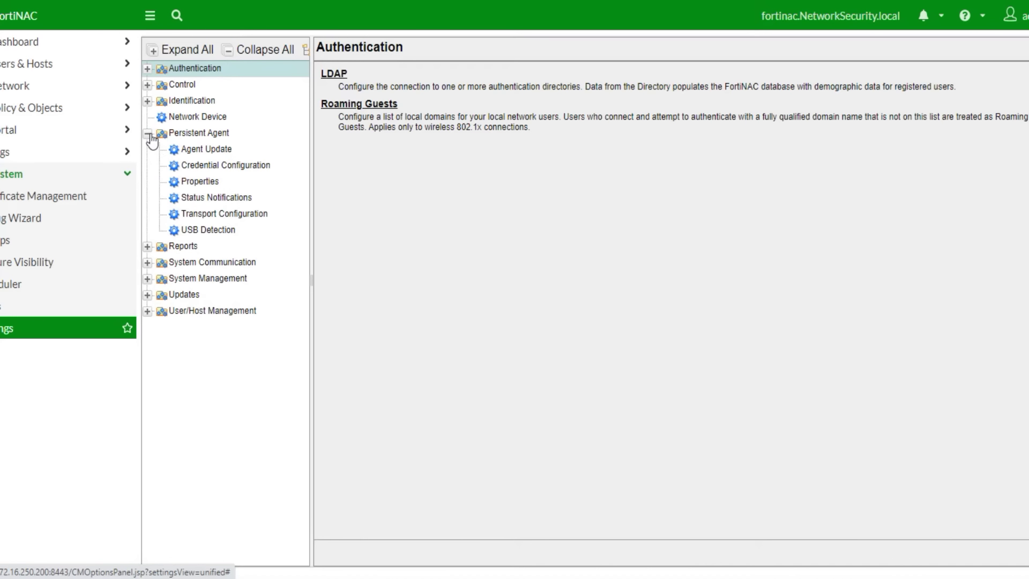
pyautogui.click(206, 150)
pyautogui.click(207, 165)
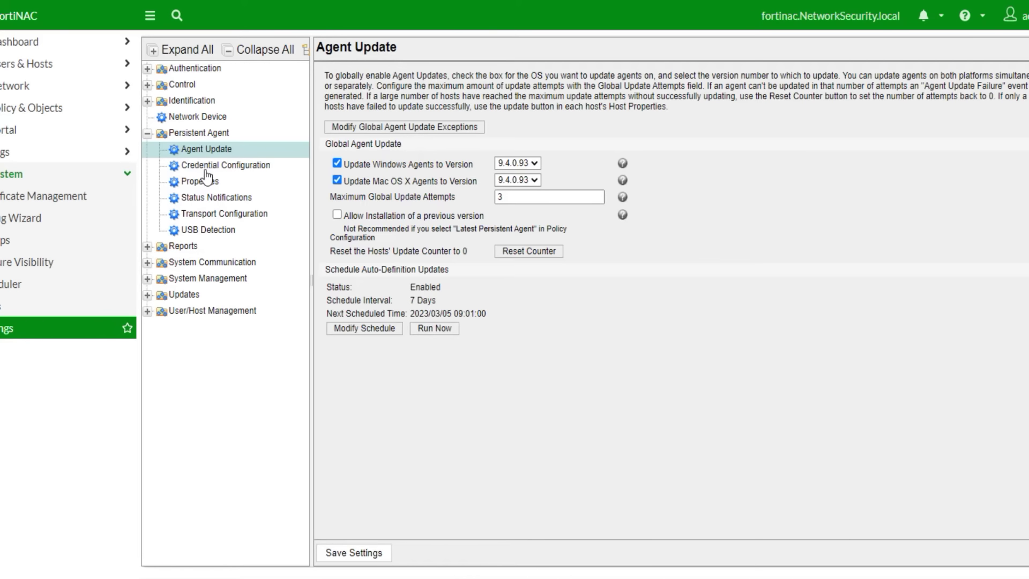
# Download the Windows FortiNAC Persistent Agent.exe of version 9.4.0.93 from the agent packages and show the file in its folder.
pyautogui.click(148, 295)
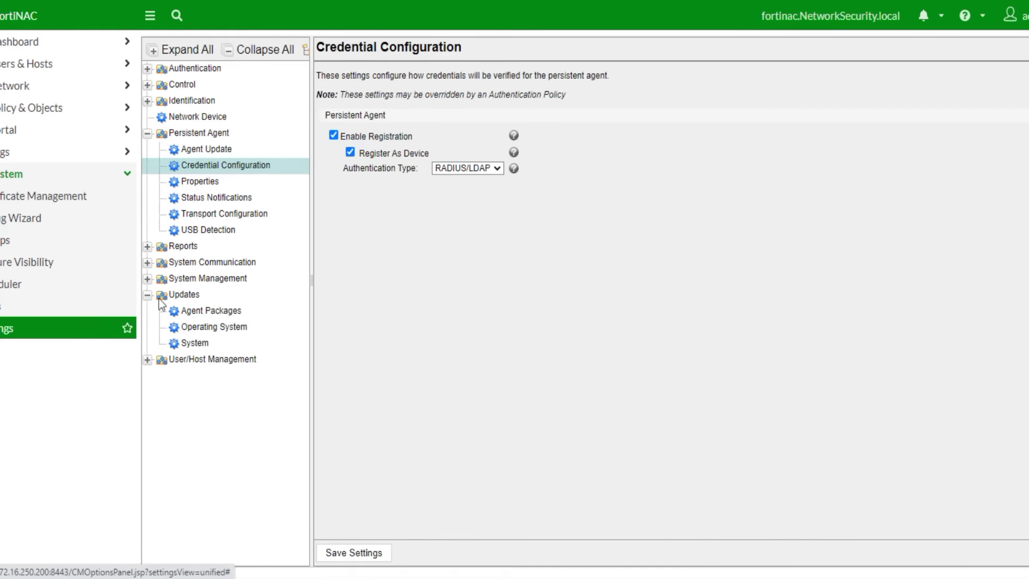
pyautogui.click(208, 311)
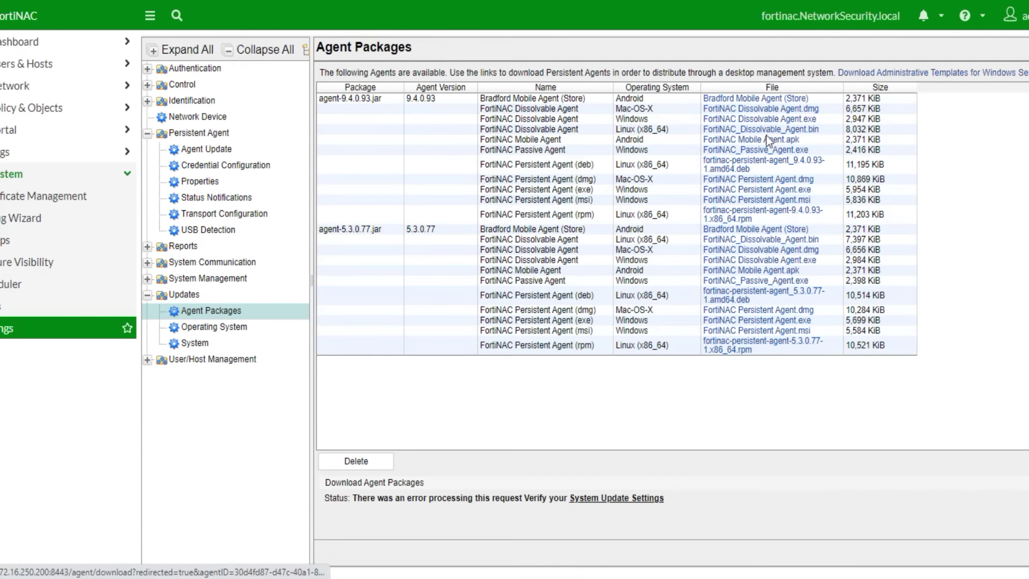
pyautogui.click(765, 193)
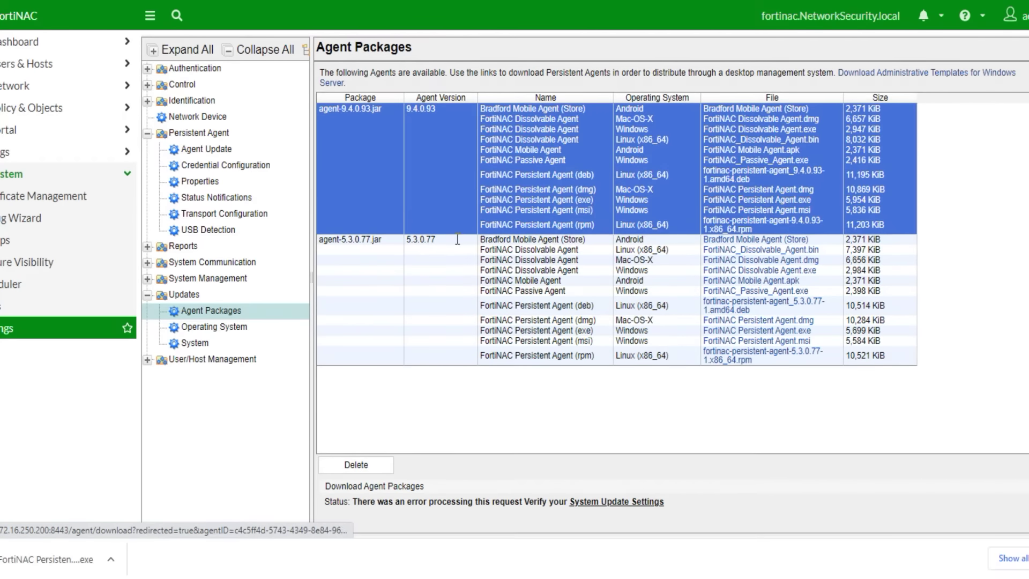
pyautogui.click(1003, 558)
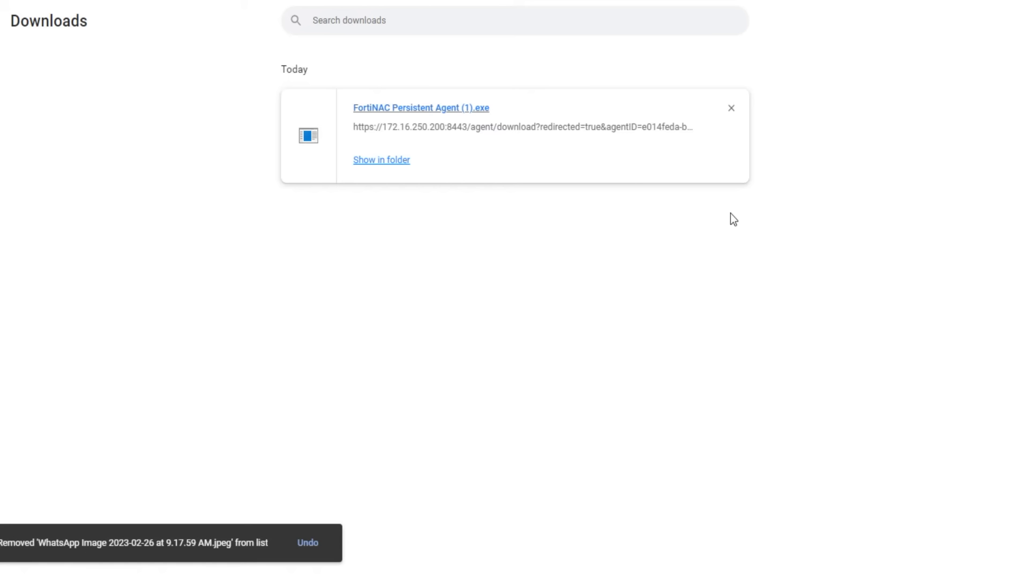
pyautogui.click(373, 160)
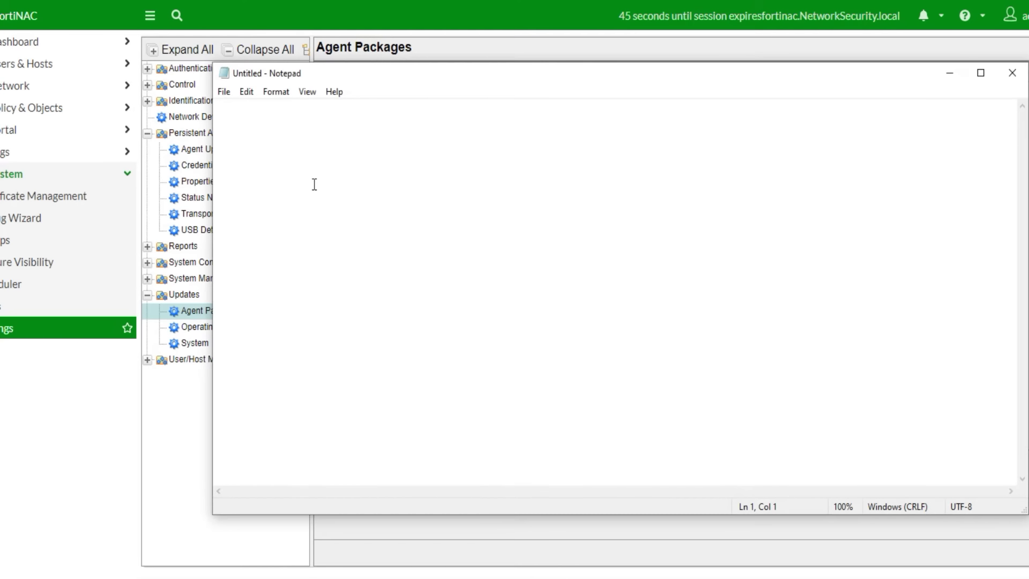
# Write the note "Now install the Agent on Endpoints" in the blank Notepad document.
pyautogui.click(315, 183)
pyautogui.write('vo')
pyautogui.write('w')
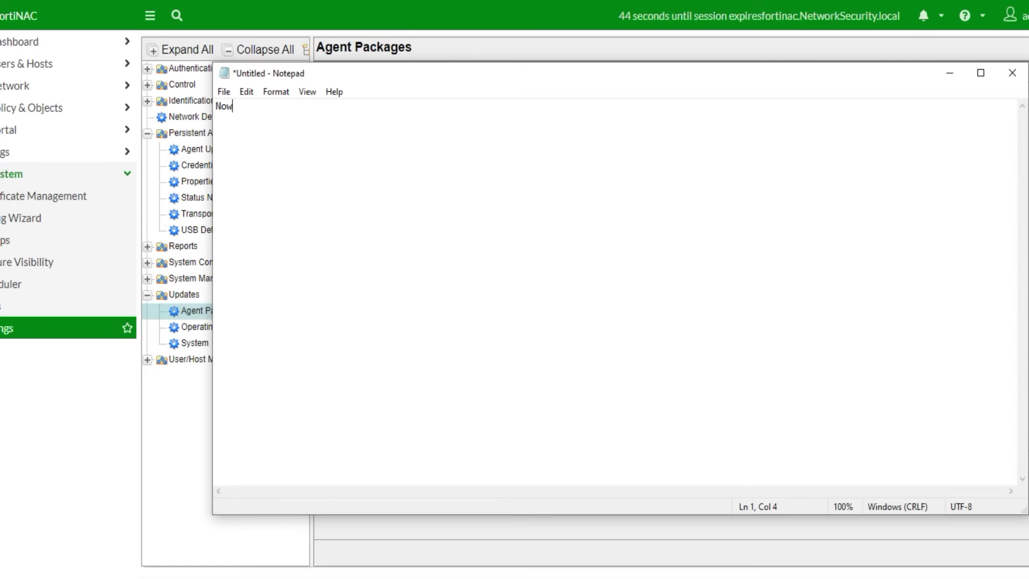
pyautogui.write(' install the ')
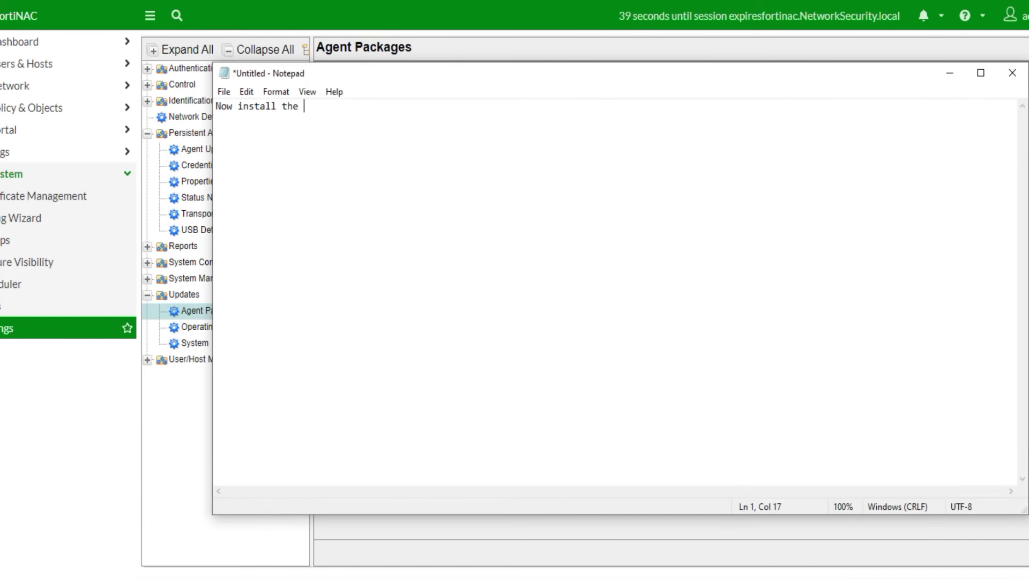
pyautogui.write('Agent on Endpoint')
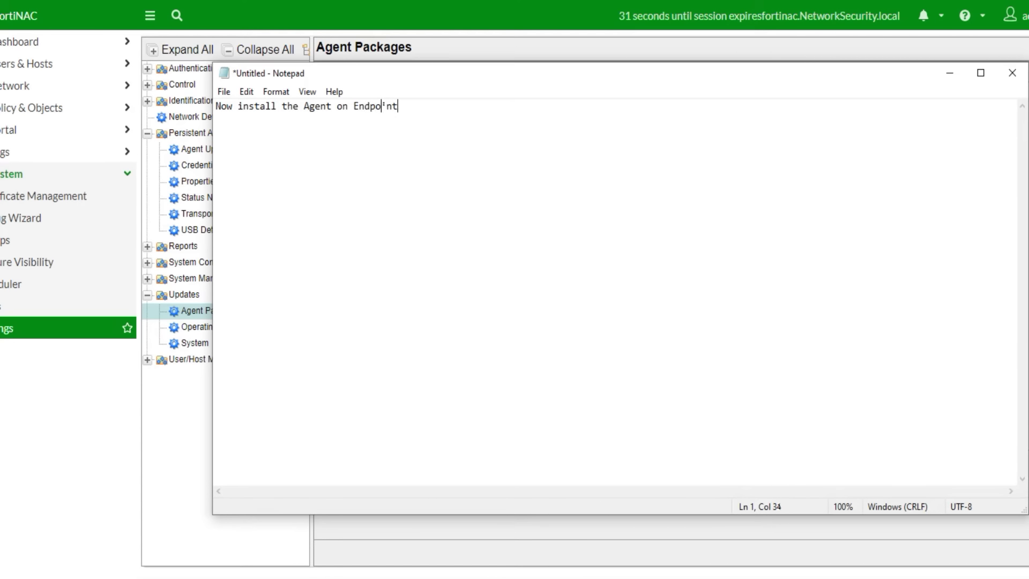
pyautogui.write('s')
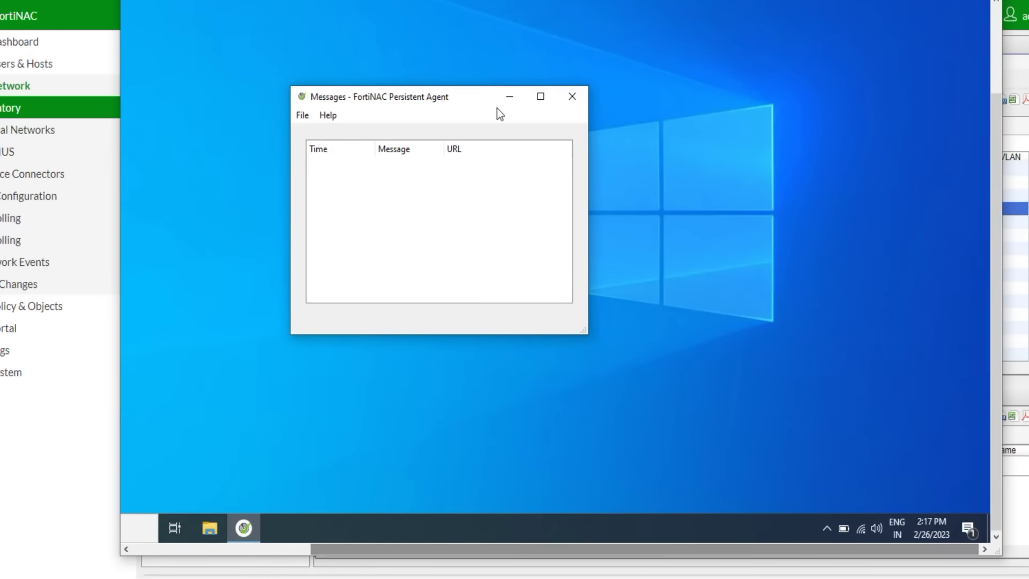
# Close the Persistent Agent messages window on the remote endpoint, check its hidden notification icons, and minimize the remote session.
pyautogui.click(572, 97)
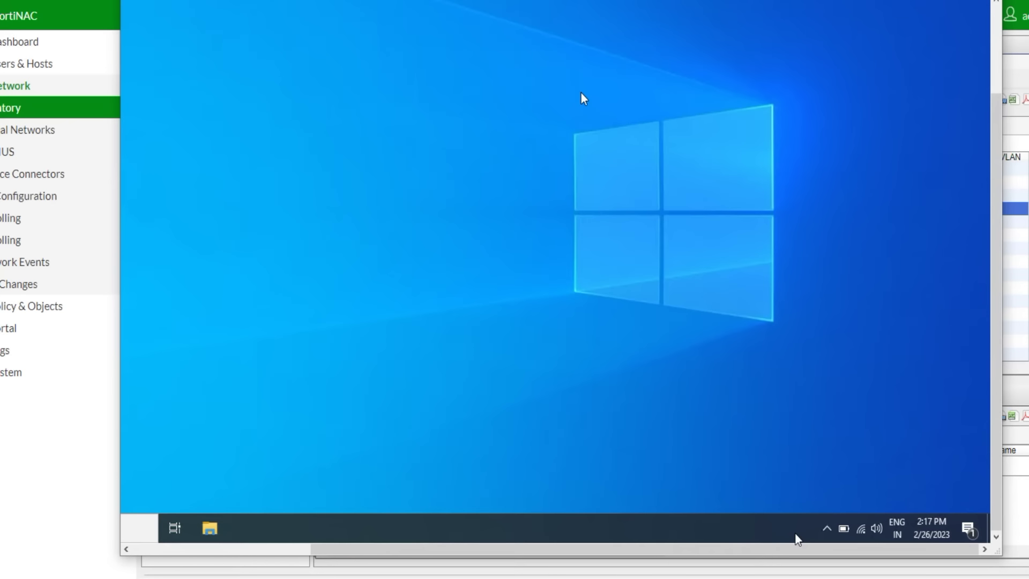
pyautogui.click(827, 528)
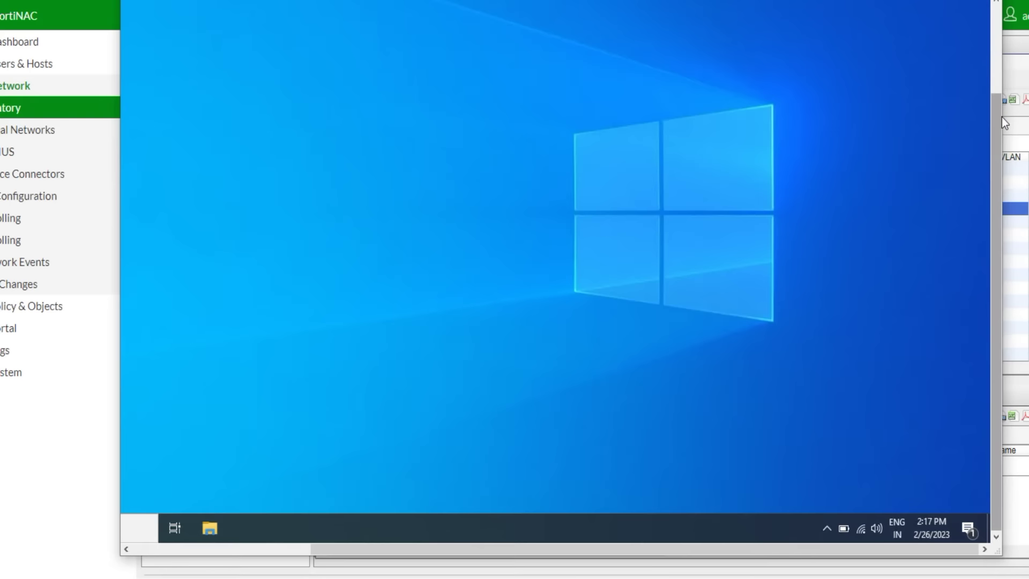
pyautogui.moveTo(974, 7); pyautogui.dragTo(968, 24)
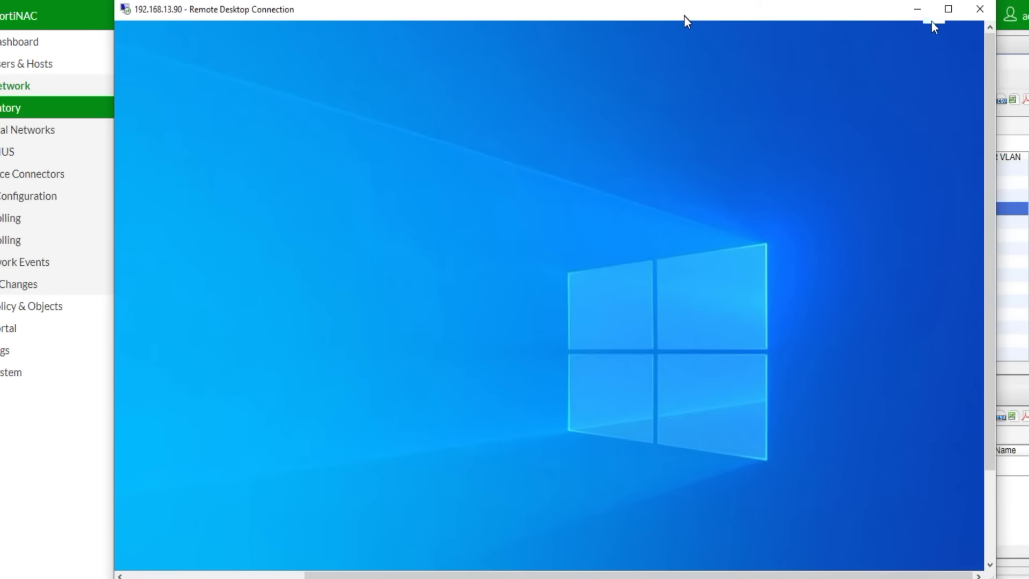
pyautogui.click(916, 17)
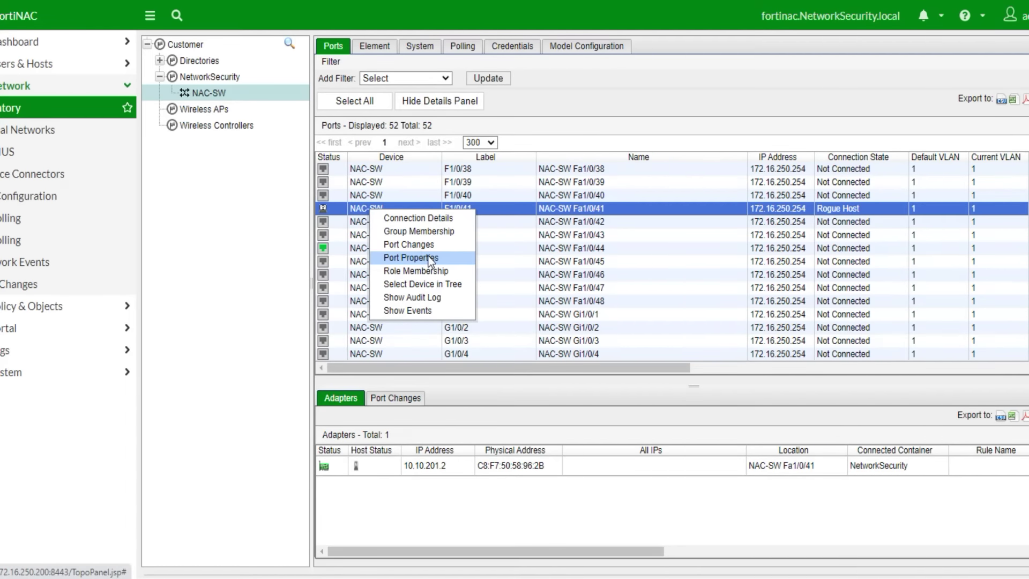
# Add port NAC-SW Fa1/0/41 to the Forced Registration and Reset Forced Registration groups and save the port properties.
pyautogui.click(430, 260)
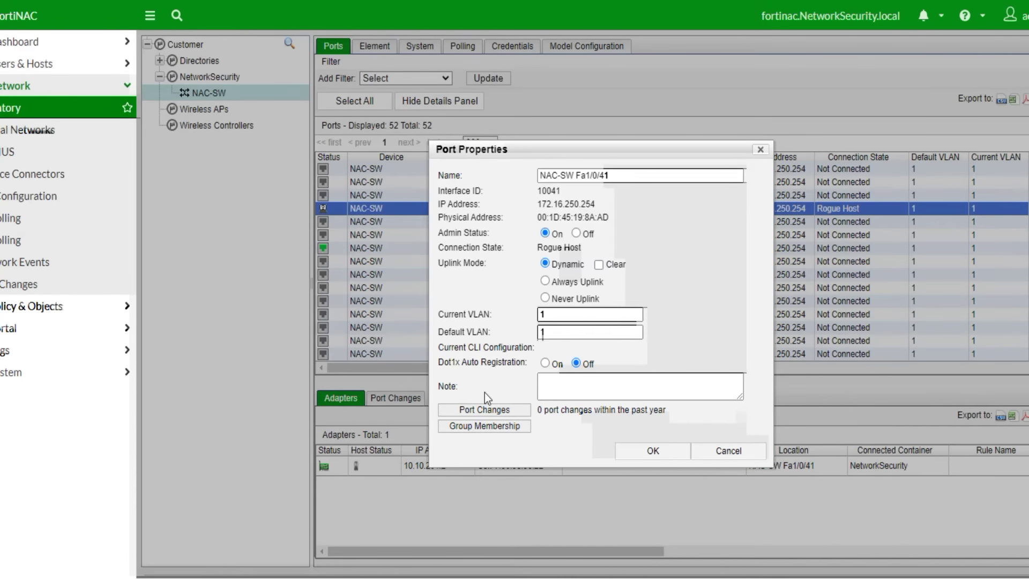
pyautogui.click(485, 425)
pyautogui.click(470, 211)
pyautogui.click(470, 259)
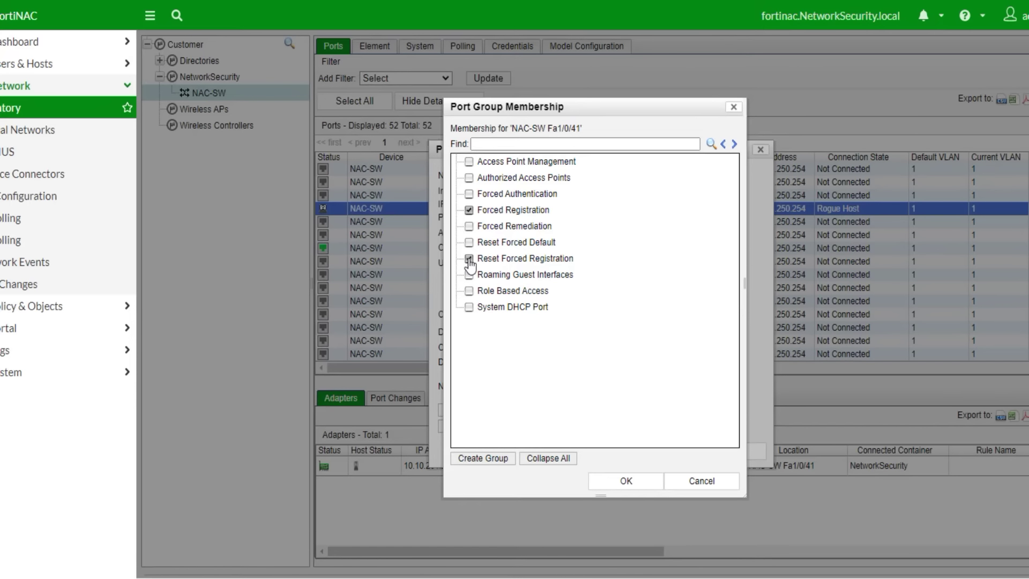
pyautogui.click(512, 292)
pyautogui.click(511, 292)
pyautogui.click(641, 482)
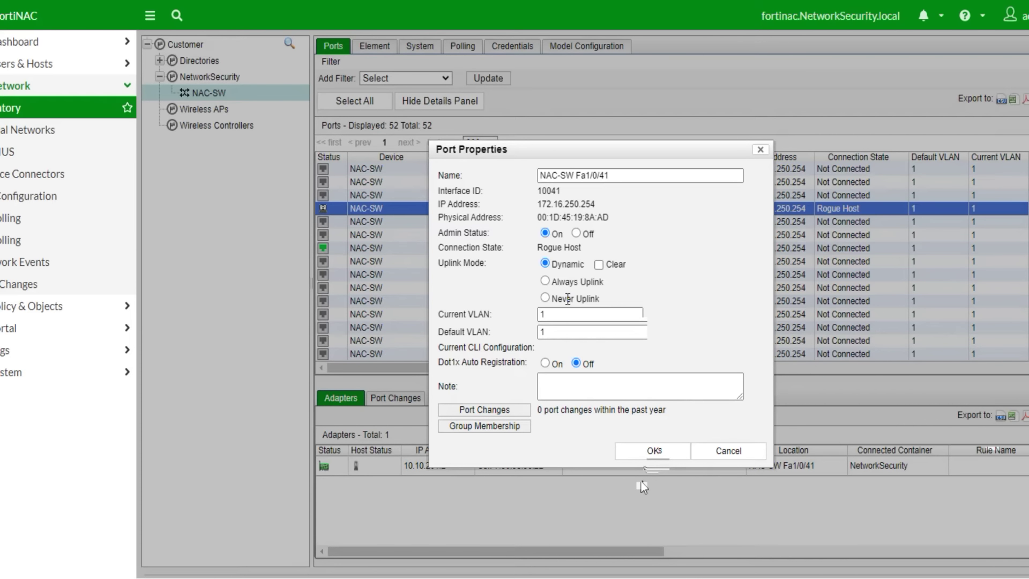
pyautogui.click(651, 450)
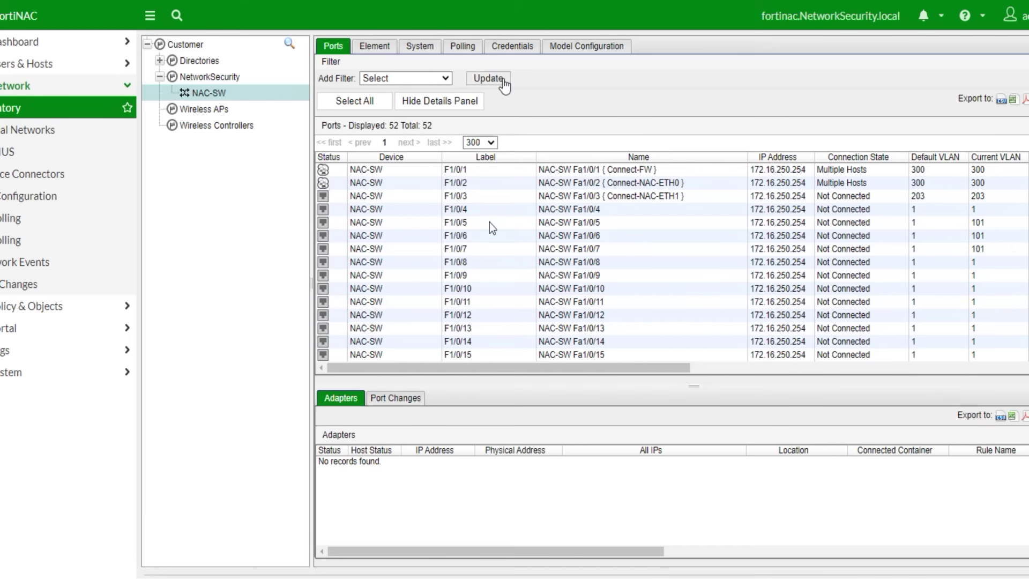
# Review the port changes of NAC-SW Fa1/0/41 and the switch's element and model configuration.
pyautogui.scroll(-5, 487, 231)
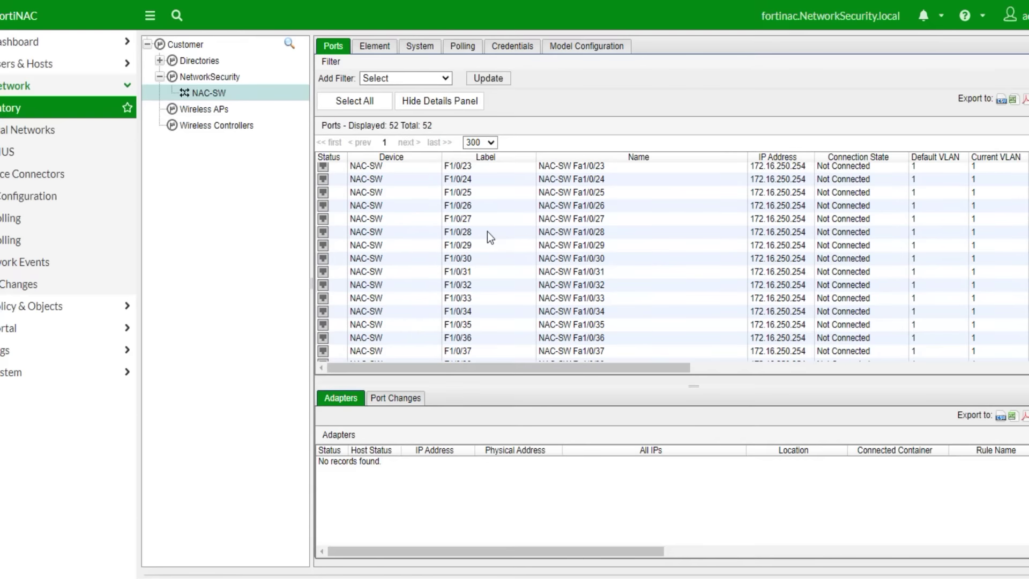
pyautogui.scroll(-5, 487, 232)
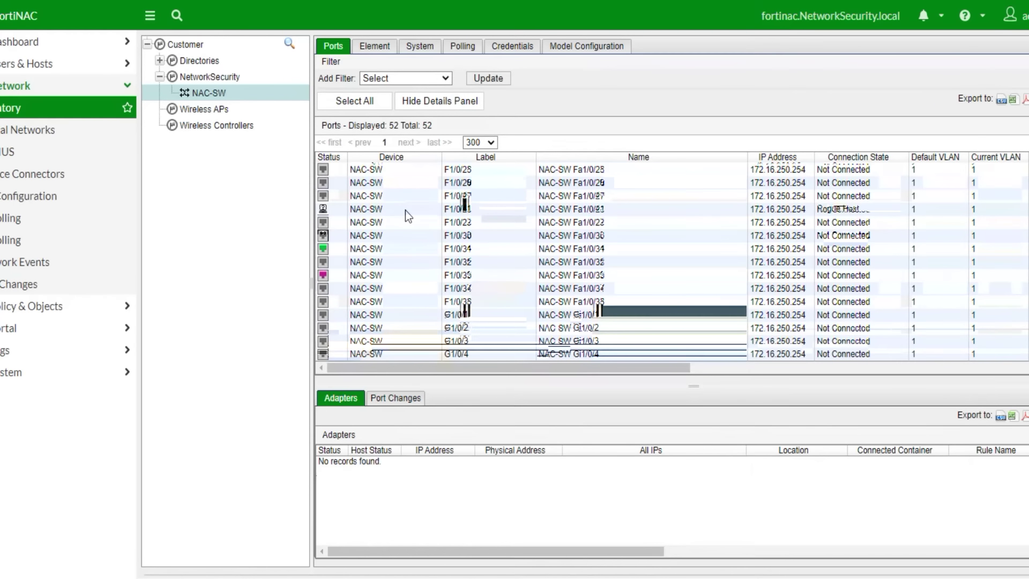
pyautogui.click(396, 399)
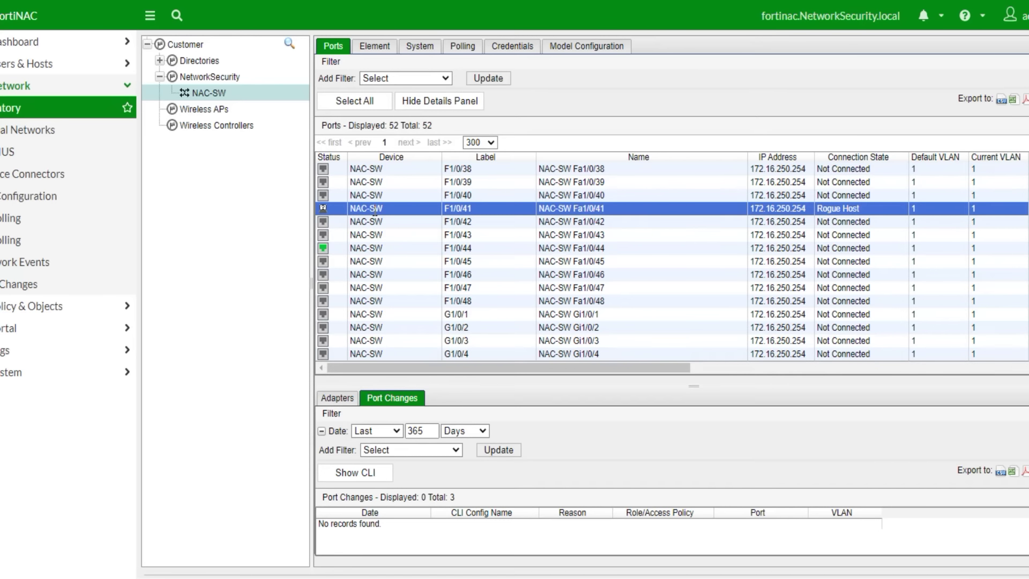
pyautogui.click(378, 48)
pyautogui.click(577, 46)
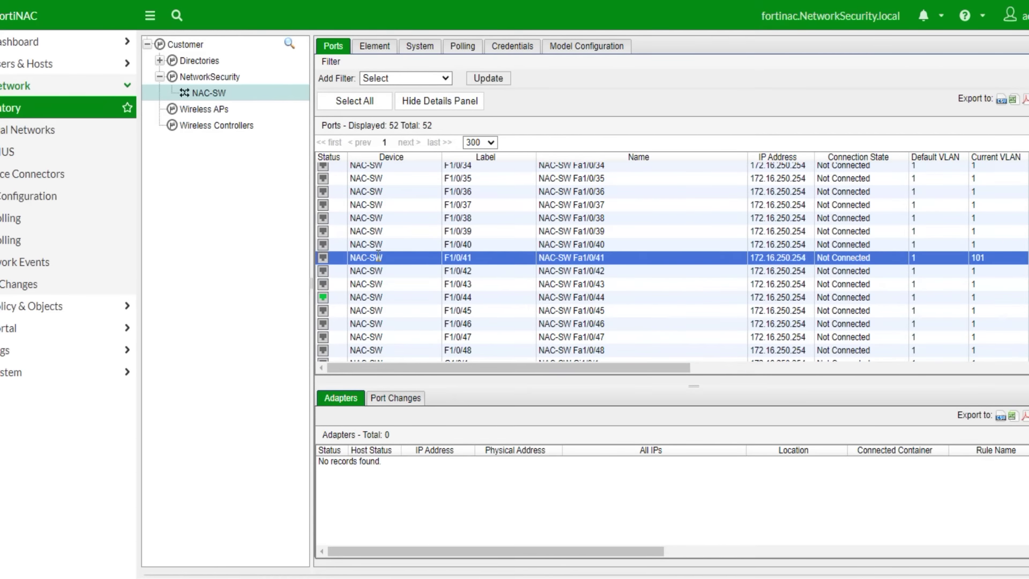
# Refresh the port change history of NAC-SW Fa1/0/41 and highlight the listed entry's reason, port and VLAN.
pyautogui.click(388, 400)
pyautogui.click(511, 454)
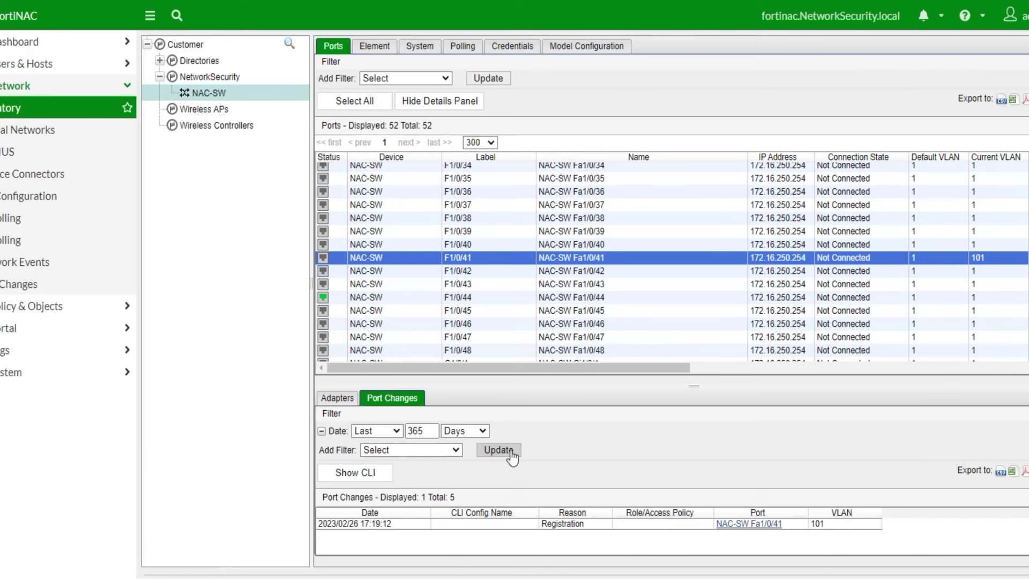
pyautogui.moveTo(548, 524); pyautogui.dragTo(854, 524)
pyautogui.click(854, 524)
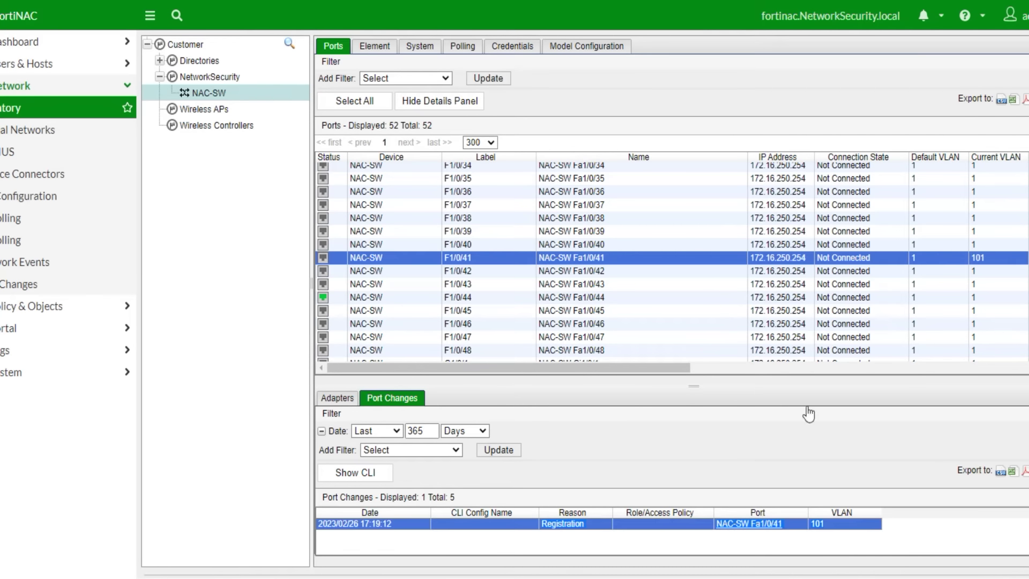
# Refresh the port list of NAC-SW and select port Fa1/0/41 again.
pyautogui.click(374, 256)
pyautogui.moveTo(410, 369); pyautogui.dragTo(352, 370)
pyautogui.click(489, 78)
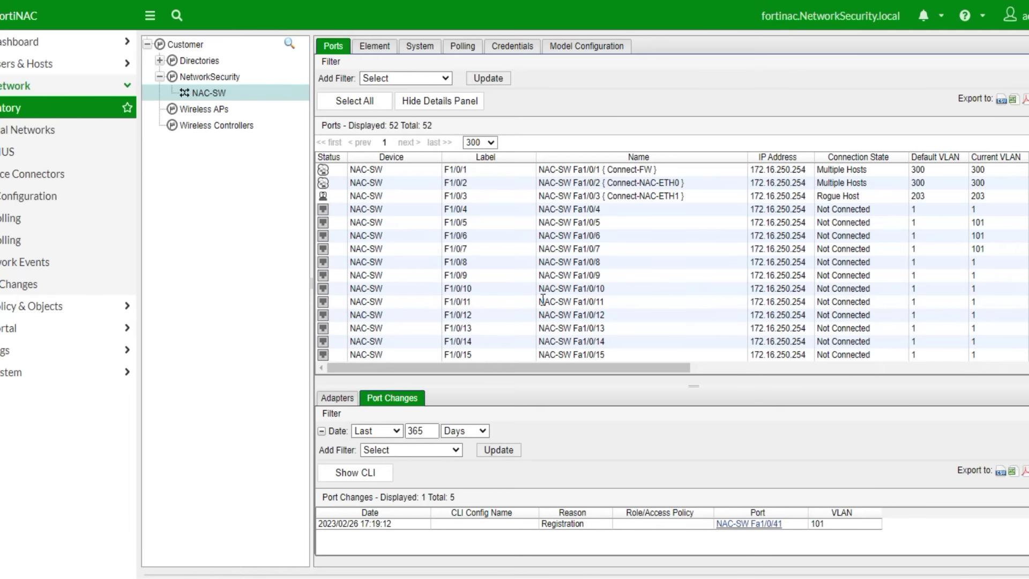
pyautogui.scroll(-10, 543, 299)
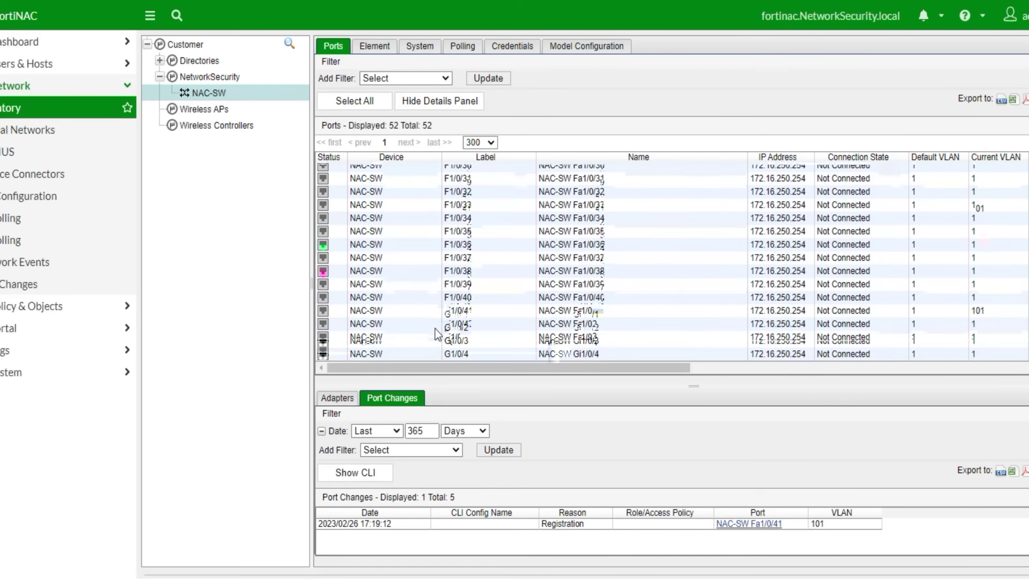
pyautogui.click(480, 209)
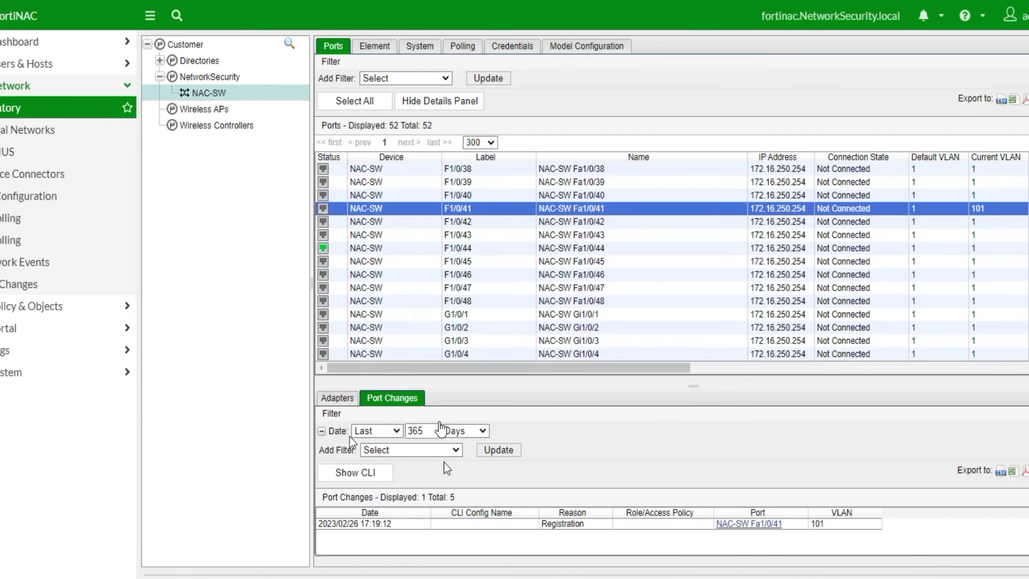
# Compare the connected adapter and port changes of NAC-SW Fa1/0/41, refresh the change history, and highlight the adapter's physical address.
pyautogui.click(347, 402)
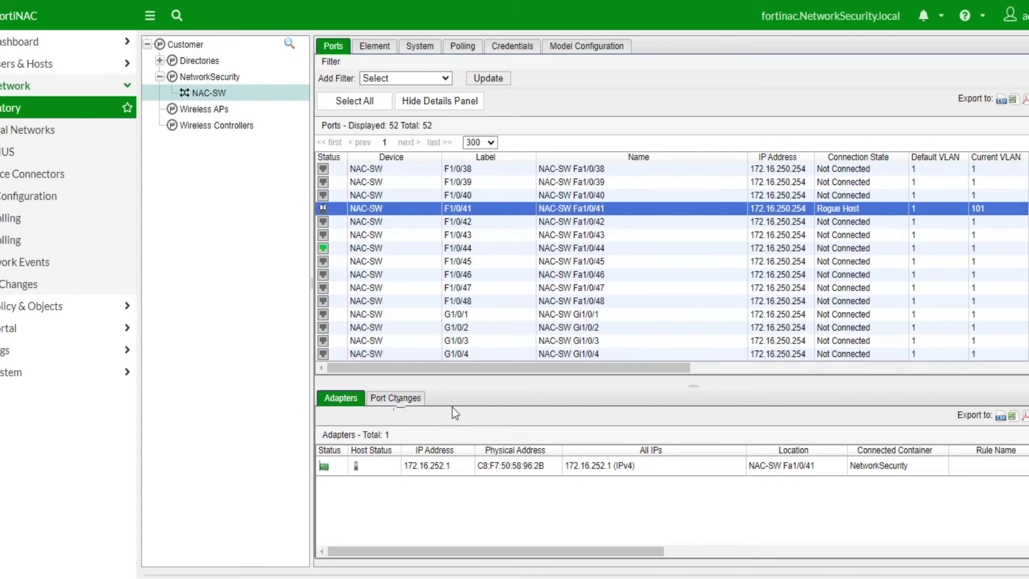
pyautogui.click(396, 399)
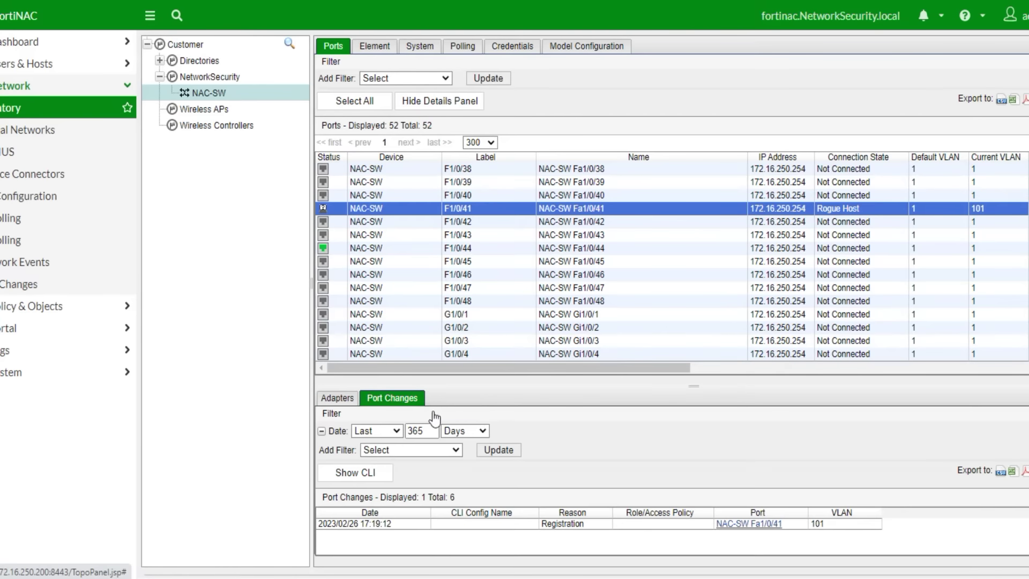
pyautogui.click(498, 450)
pyautogui.click(347, 399)
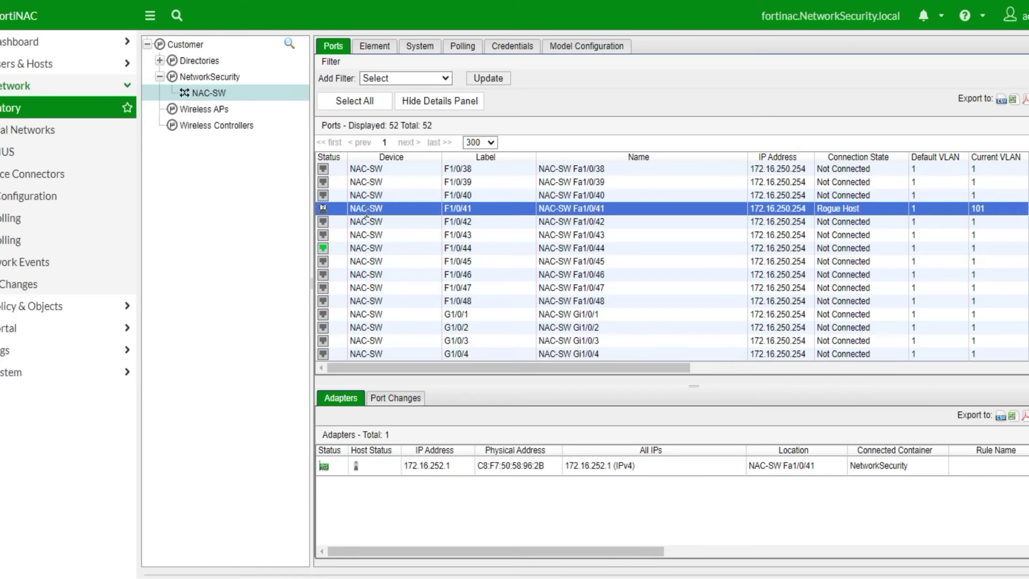
pyautogui.click(402, 398)
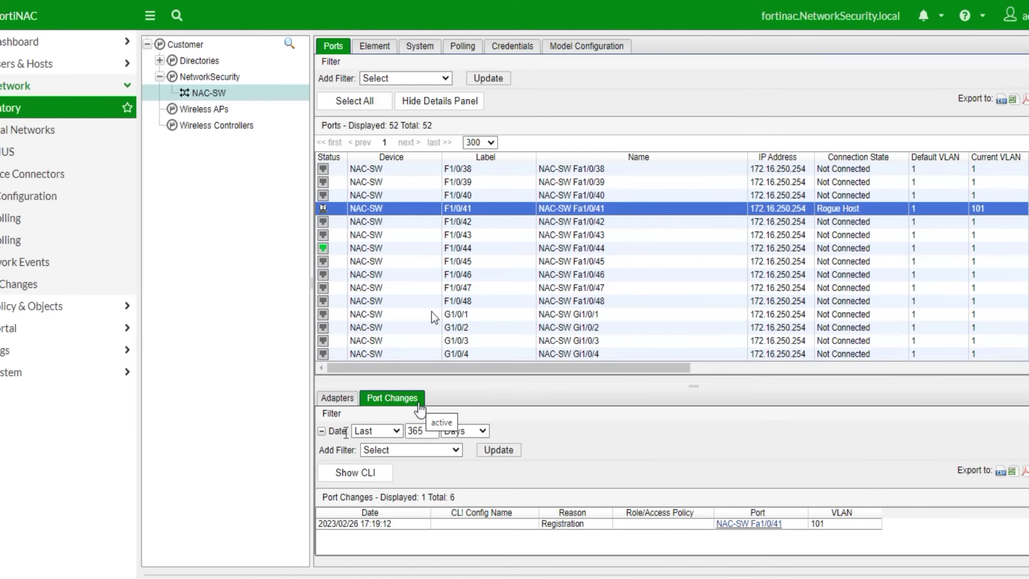
pyautogui.click(343, 399)
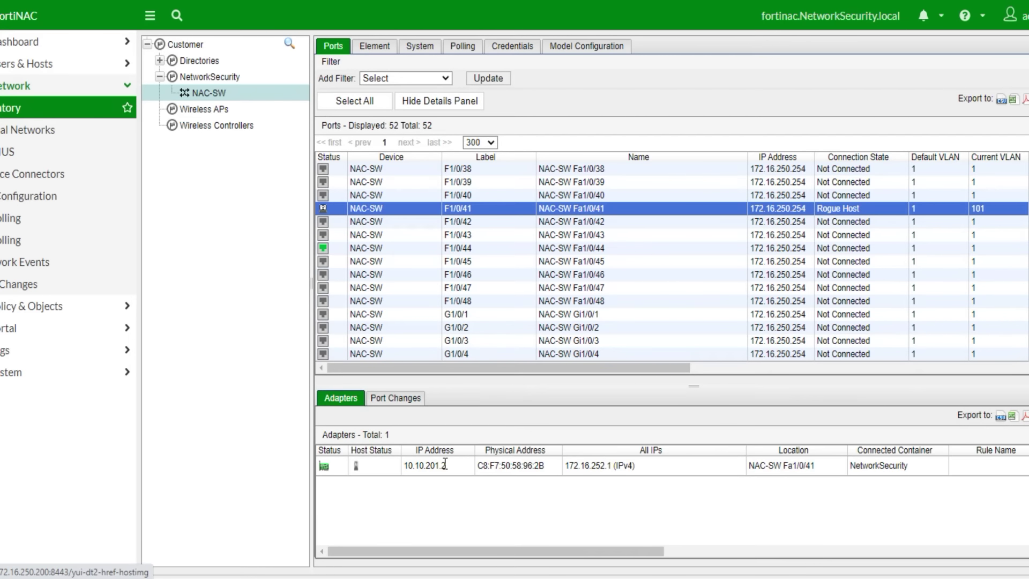
pyautogui.moveTo(478, 466); pyautogui.dragTo(545, 467)
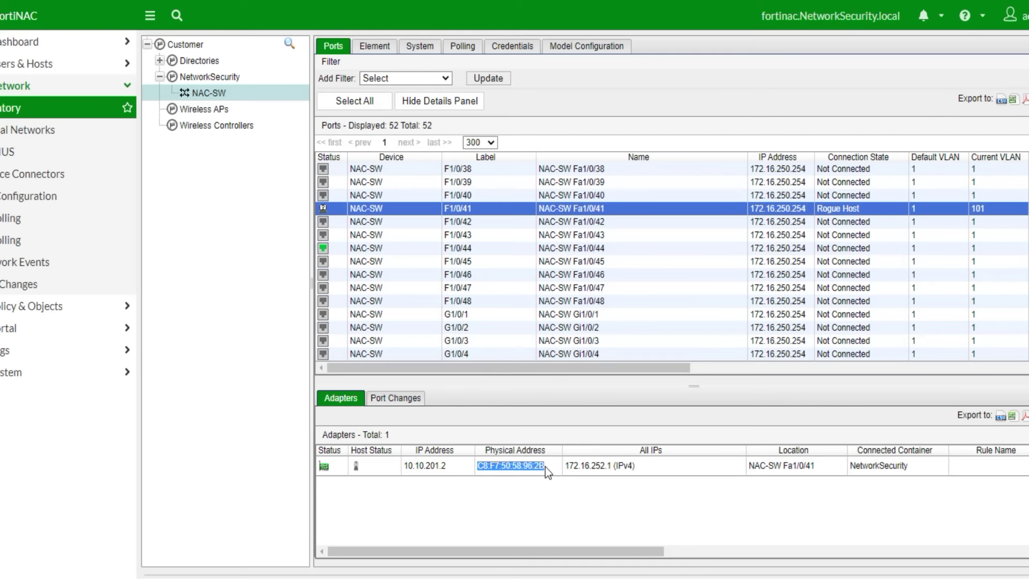
pyautogui.click(545, 467)
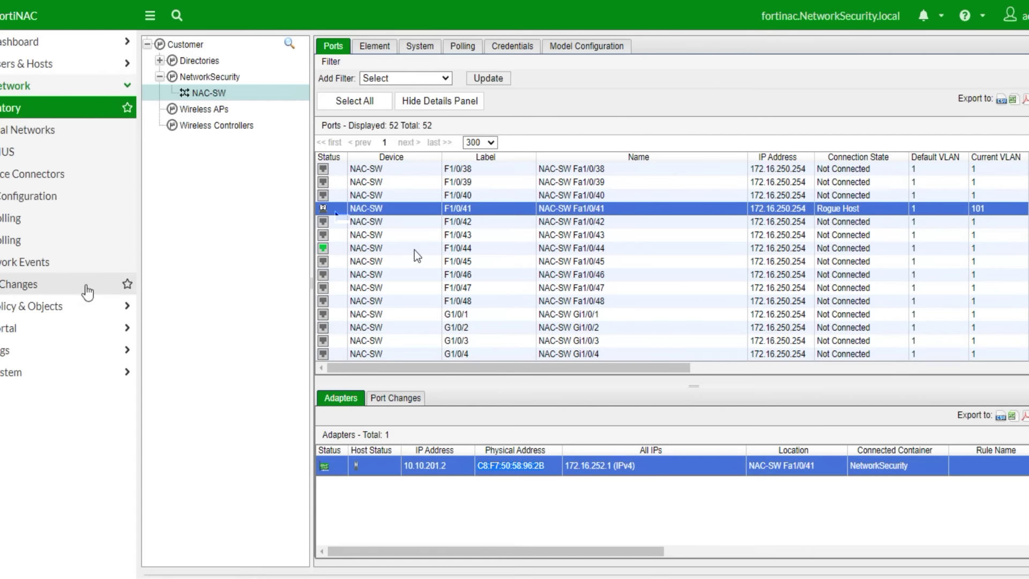
# Open the Persistent Agent's Transport Configuration in the system settings.
pyautogui.click(64, 373)
pyautogui.click(11, 328)
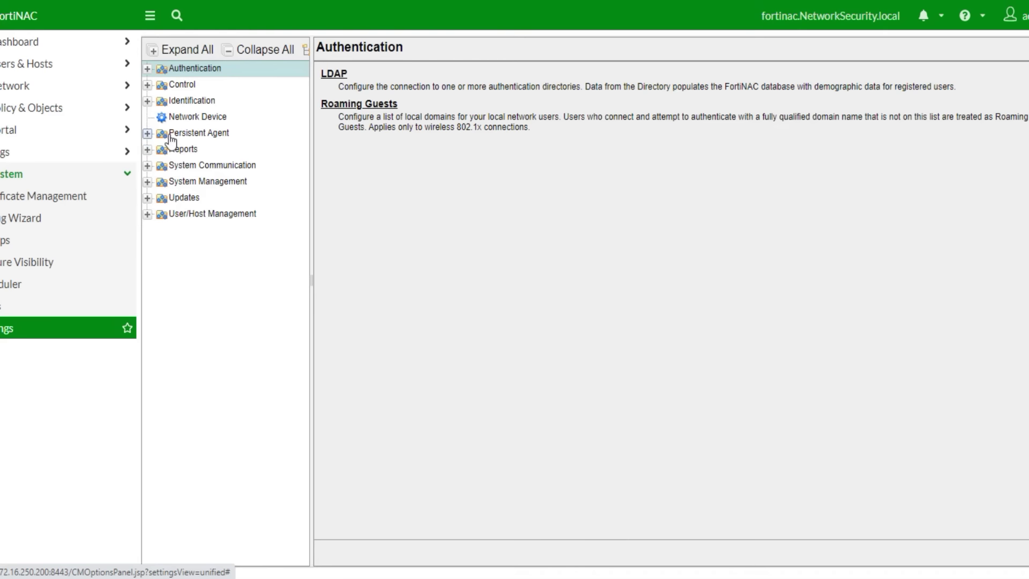
pyautogui.click(147, 133)
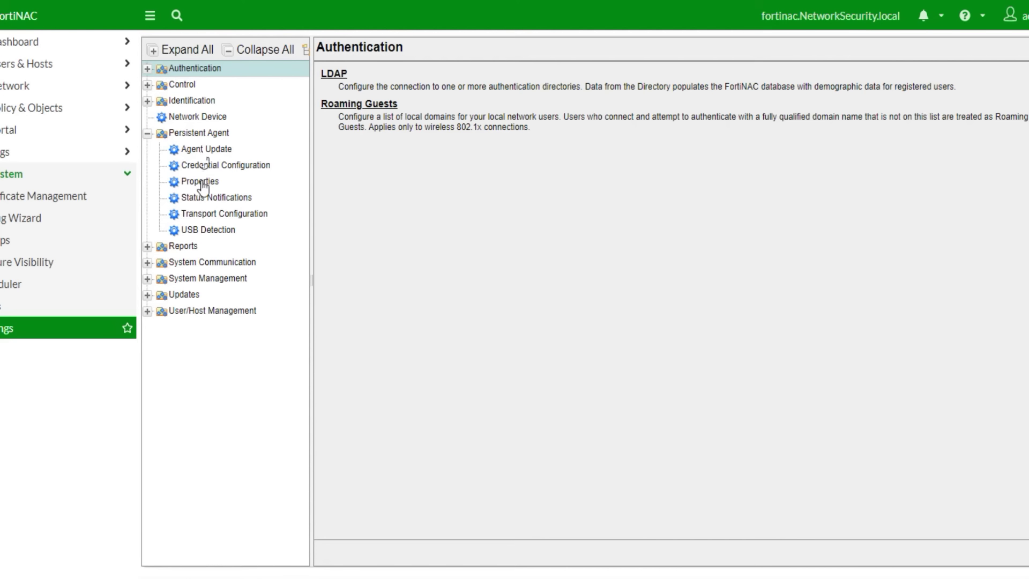
pyautogui.click(201, 150)
pyautogui.click(210, 214)
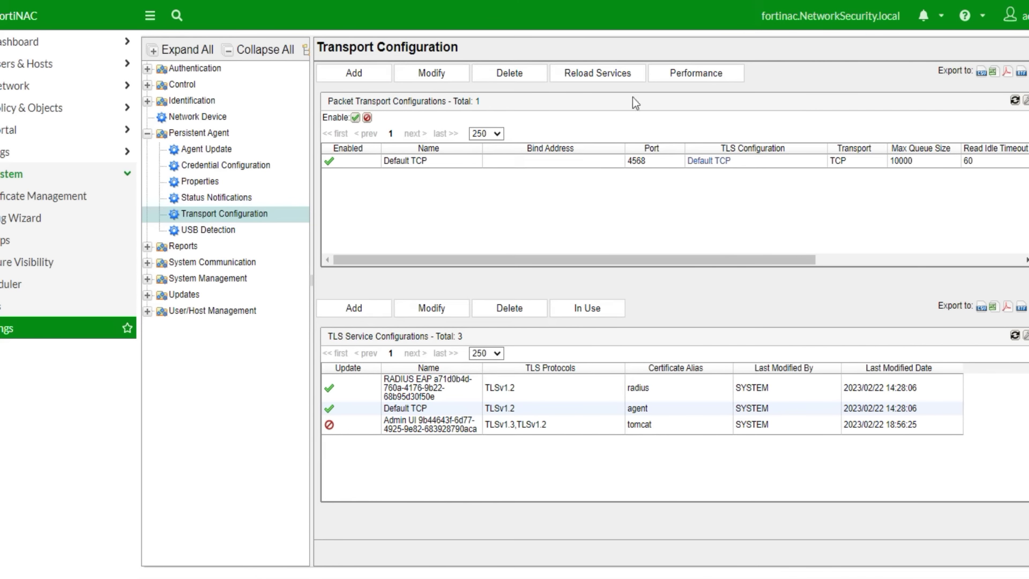
# Refresh the packet transport configurations and inspect the Default TCP settings, closing them without changes.
pyautogui.click(1015, 101)
pyautogui.click(445, 162)
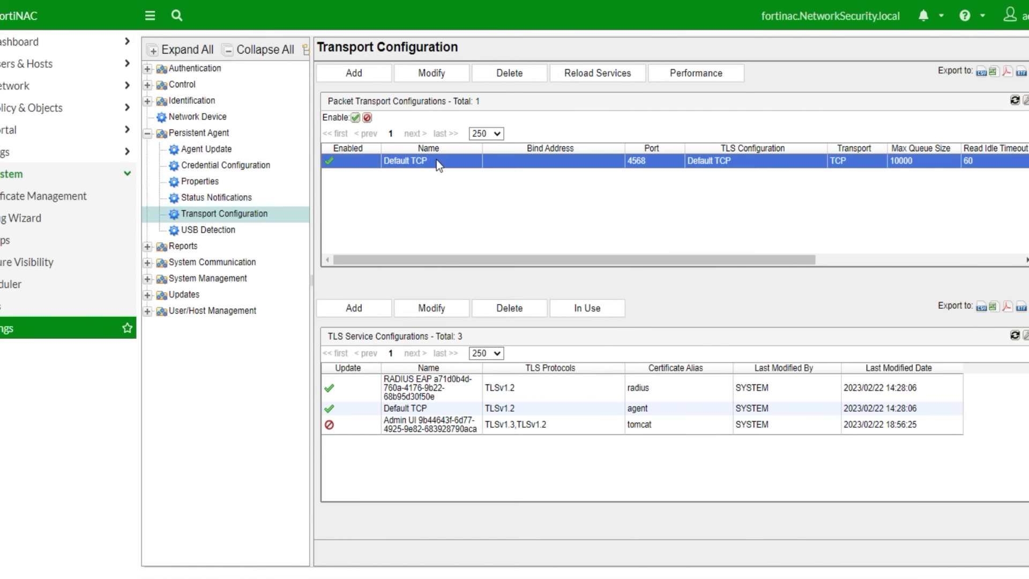
pyautogui.doubleClick(434, 159)
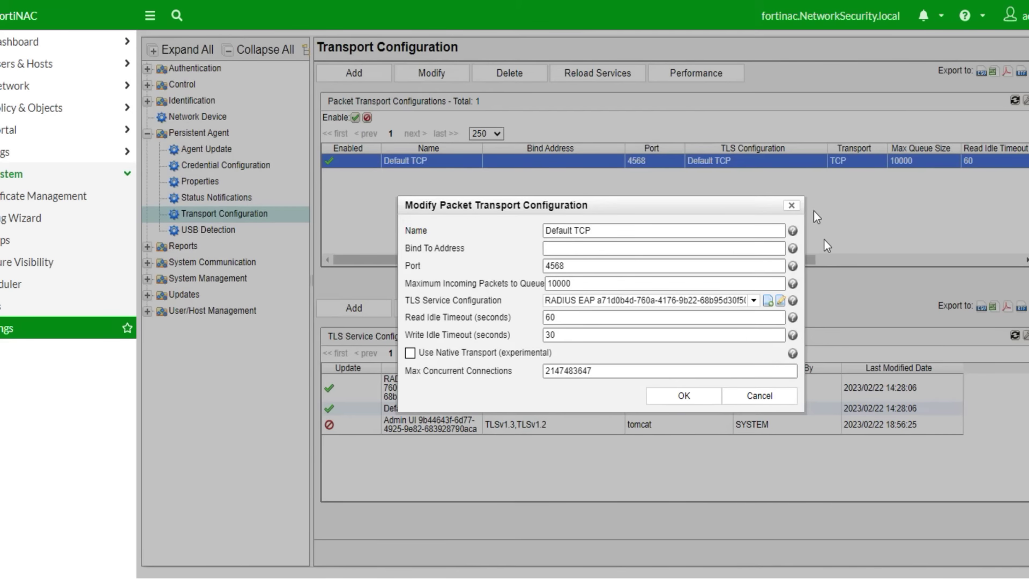
pyautogui.click(792, 206)
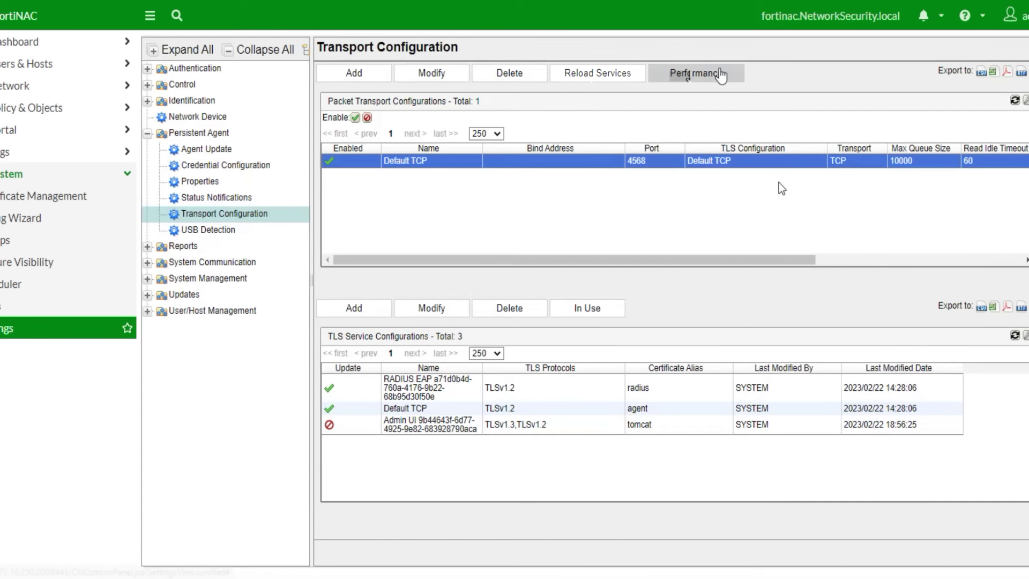
# Review the Persistent Agent transport performance figures for Default TCP and close the performance window.
pyautogui.click(722, 73)
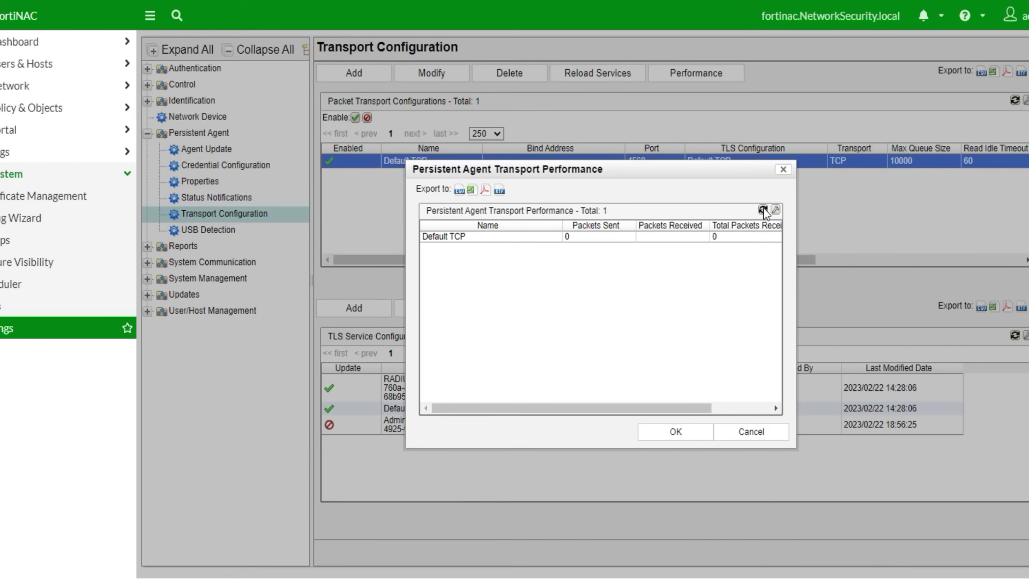
pyautogui.click(504, 234)
pyautogui.moveTo(661, 408); pyautogui.dragTo(587, 409)
pyautogui.click(750, 431)
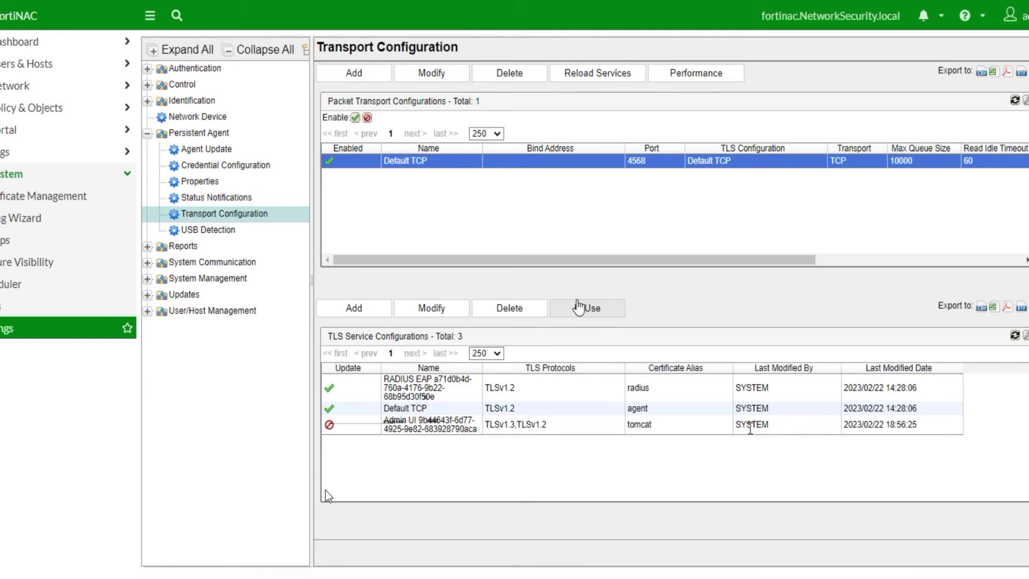
# Reload the Persistent Agent transport services and check the transport performance again.
pyautogui.moveTo(517, 260); pyautogui.dragTo(724, 260)
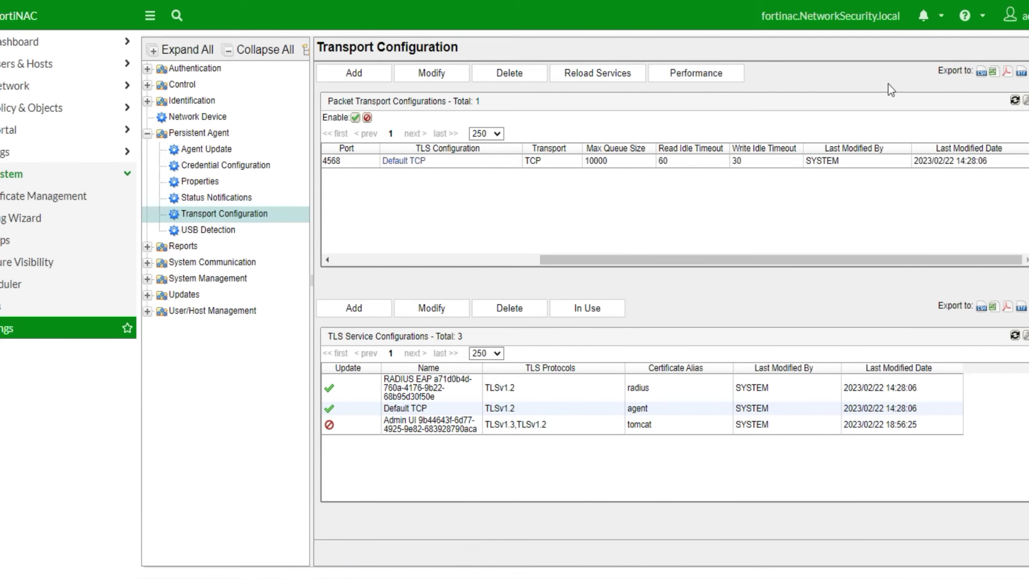
pyautogui.click(621, 75)
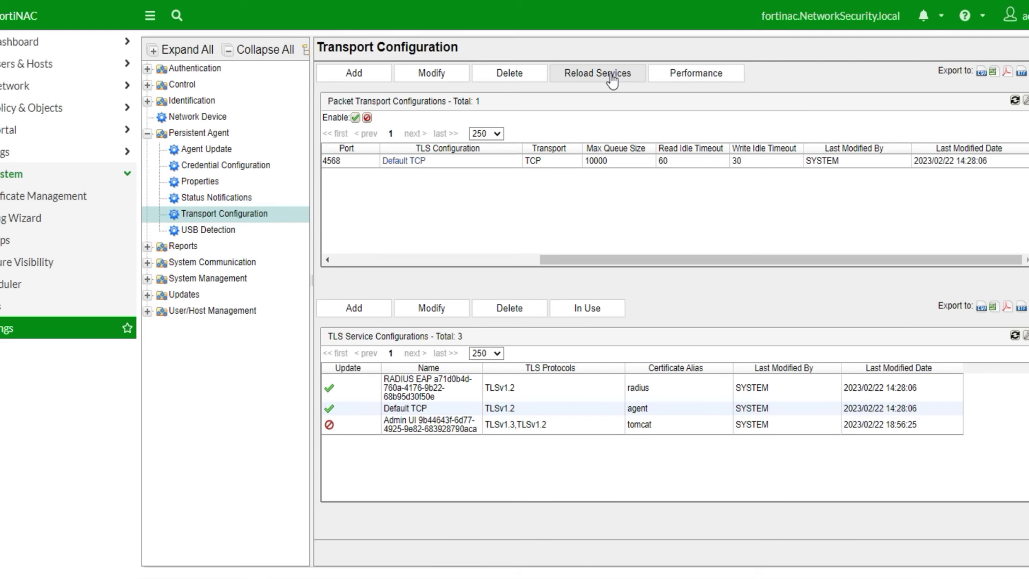
pyautogui.click(644, 326)
pyautogui.moveTo(613, 262); pyautogui.dragTo(456, 261)
pyautogui.click(722, 84)
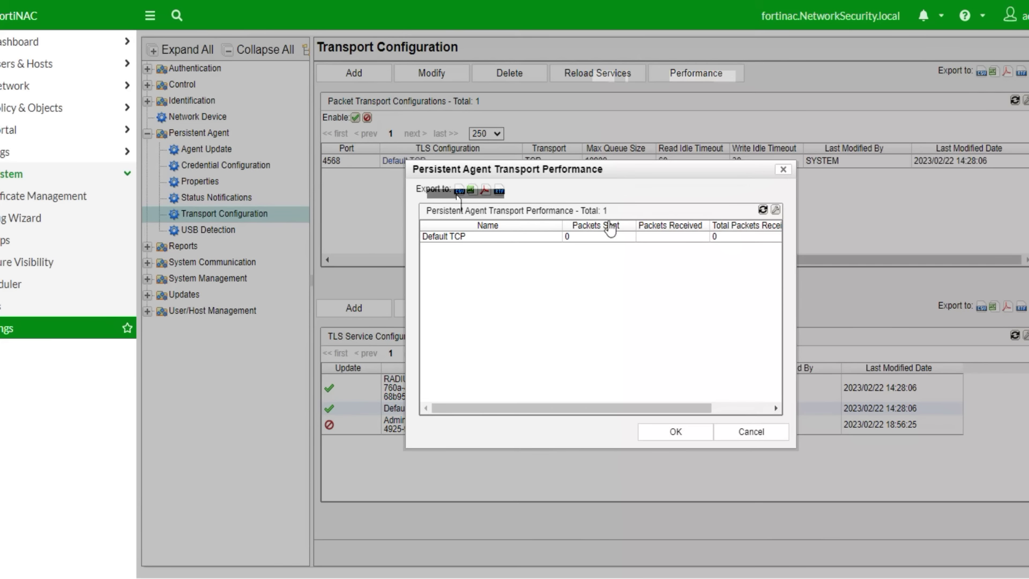
pyautogui.click(753, 432)
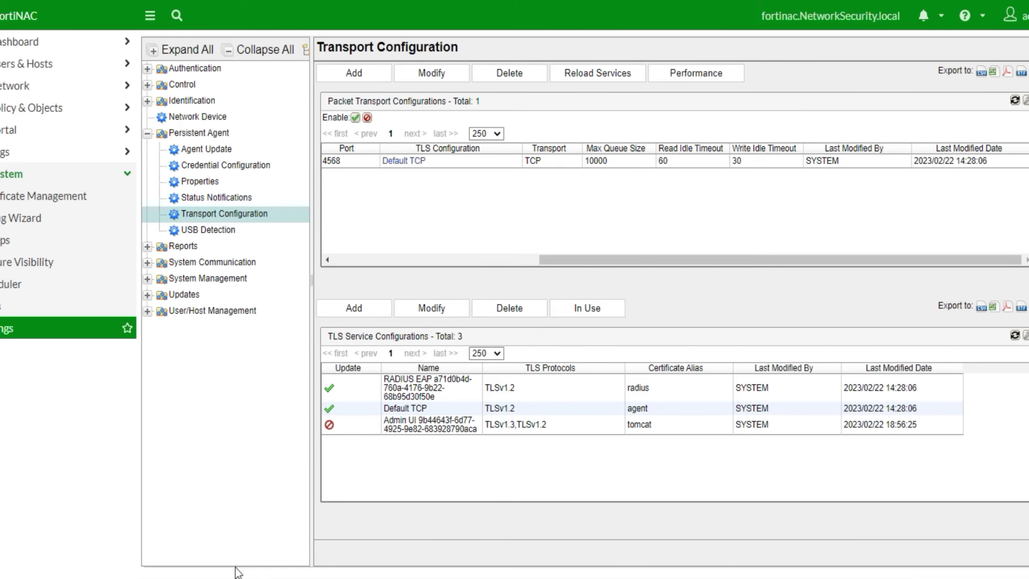
# Switch to the remote endpoint and open the general log in C:\ProgramData\Bradford Networks.
pyautogui.click(256, 539)
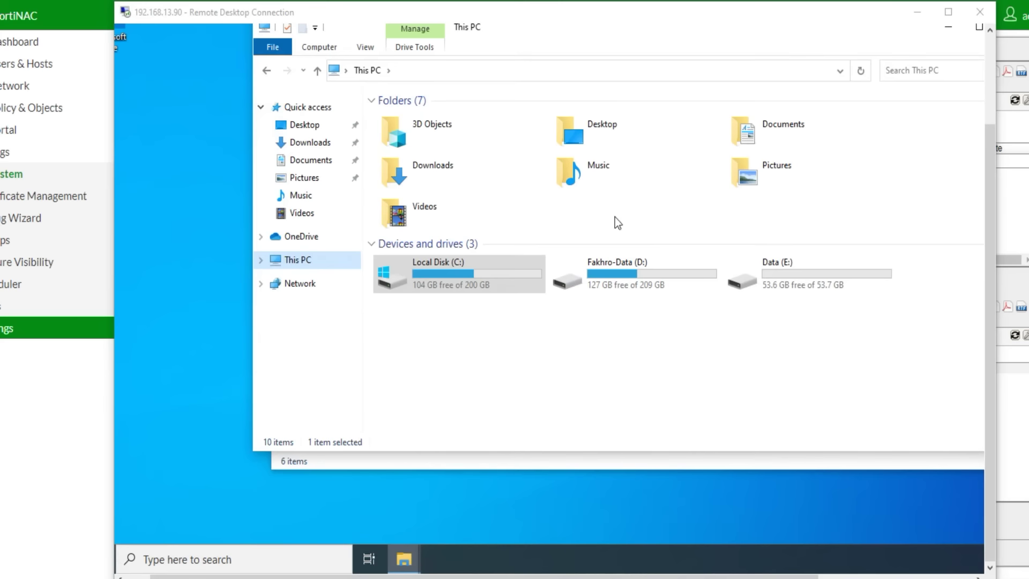
pyautogui.doubleClick(467, 275)
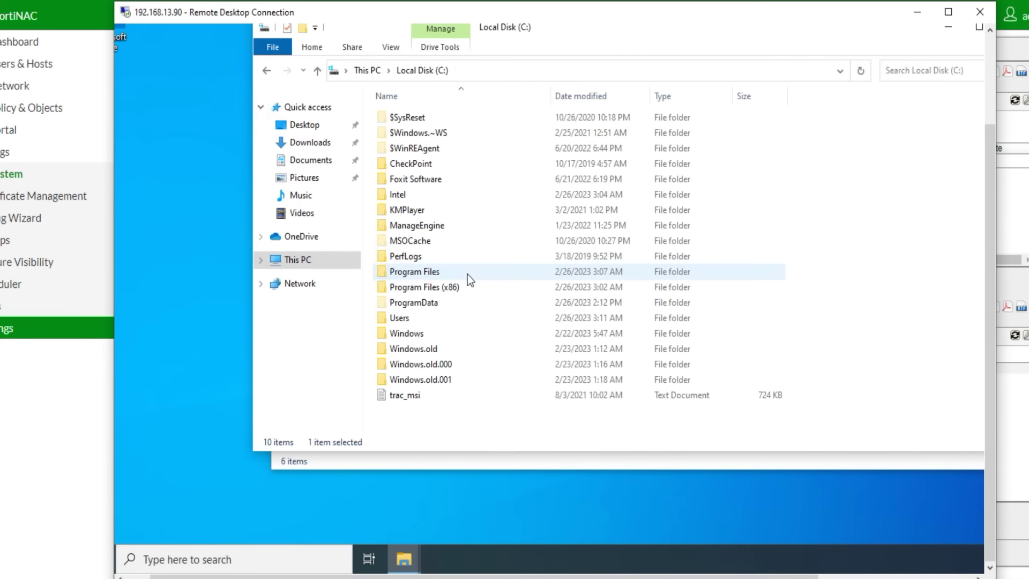
pyautogui.doubleClick(419, 303)
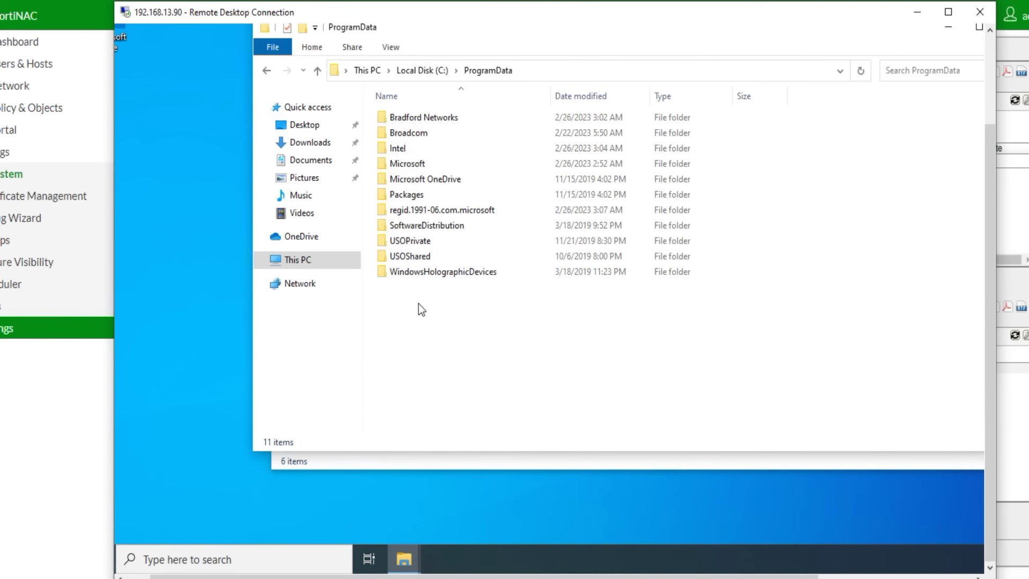
pyautogui.doubleClick(420, 118)
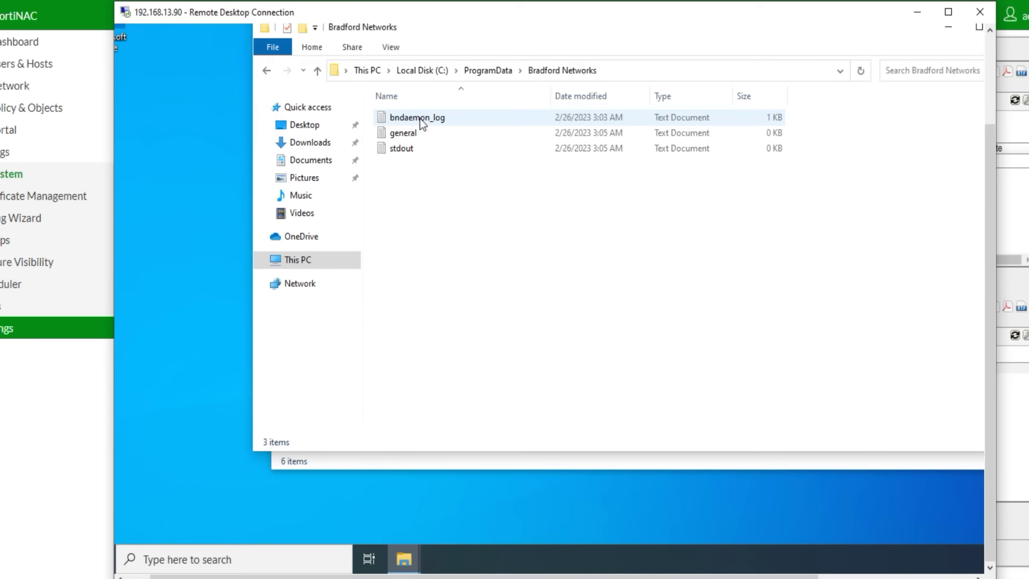
pyautogui.click(409, 132)
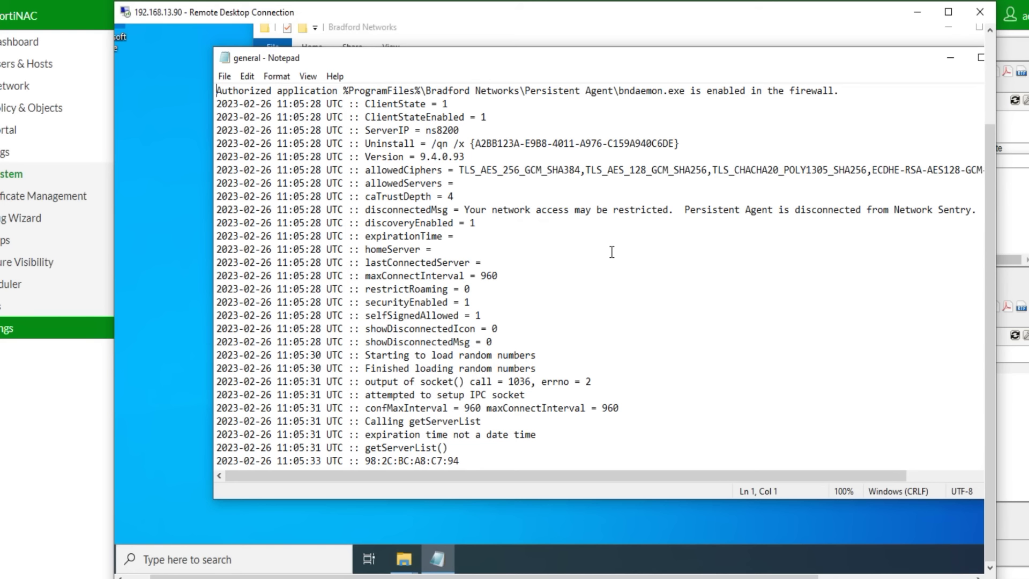
# Return to FortiNAC, examine the issuer common name in the Persistent Agent certificate's details, and close them.
pyautogui.hotkey('alt', 'Tab')
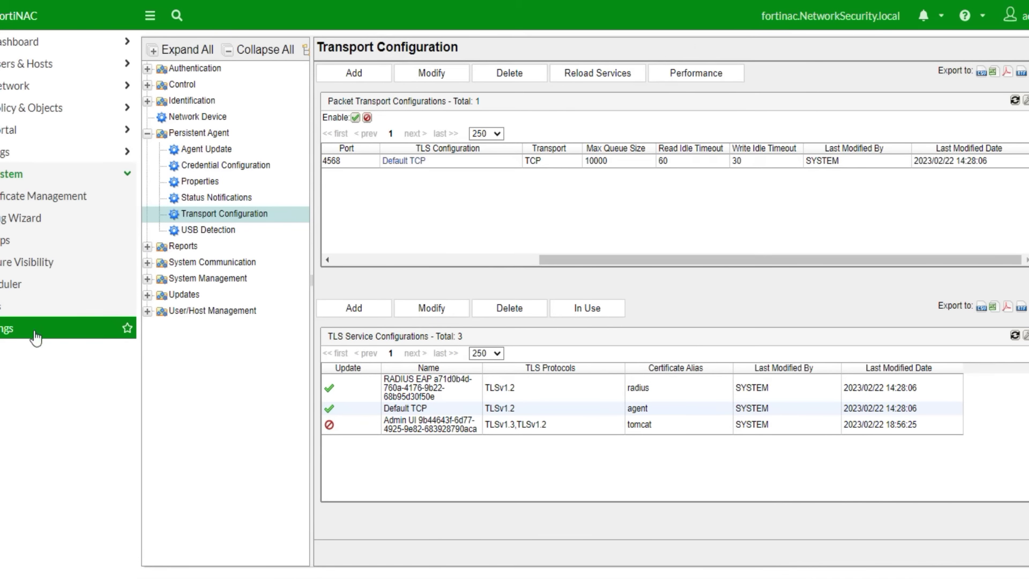
pyautogui.click(6, 196)
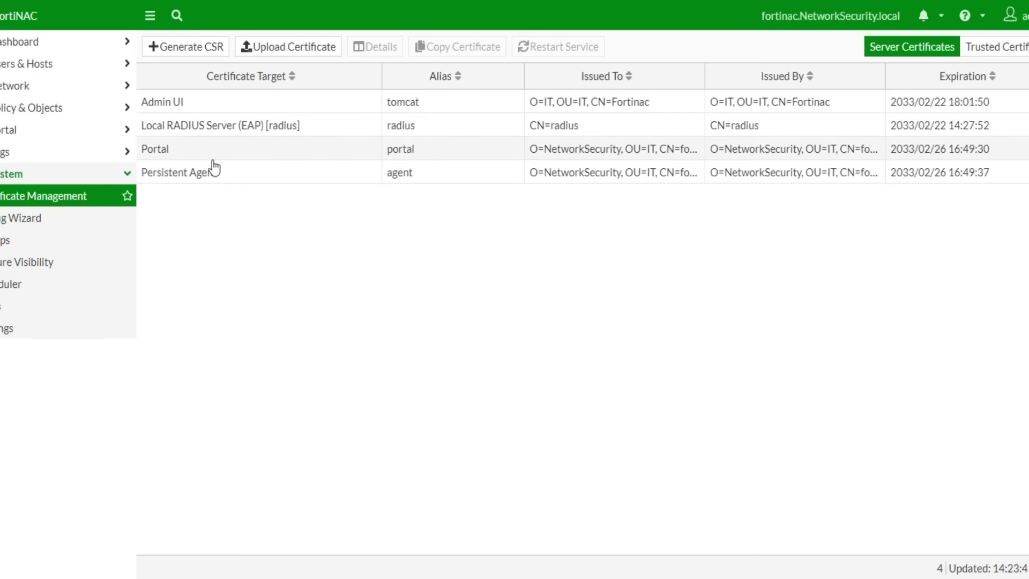
pyautogui.click(202, 182)
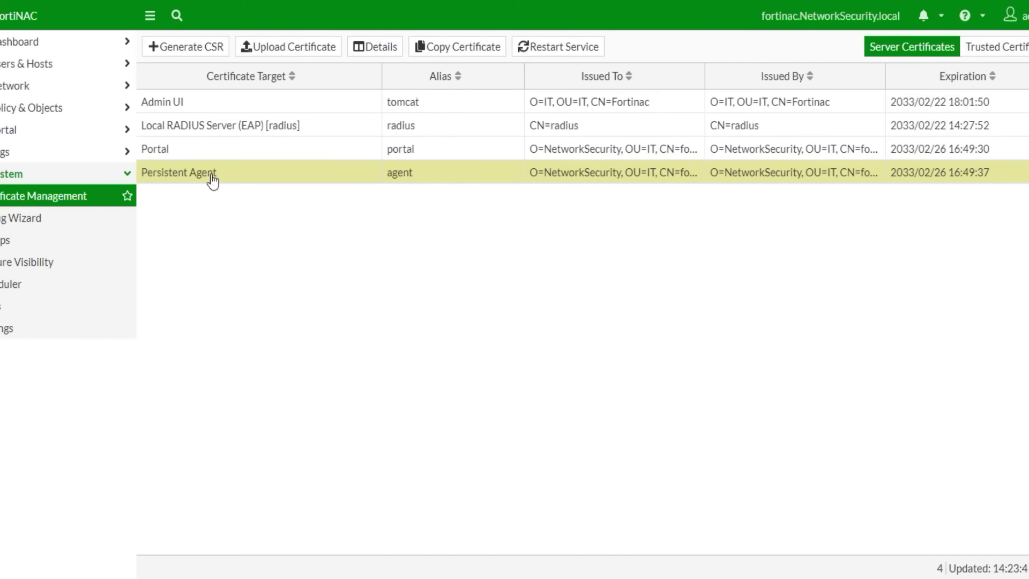
pyautogui.doubleClick(212, 176)
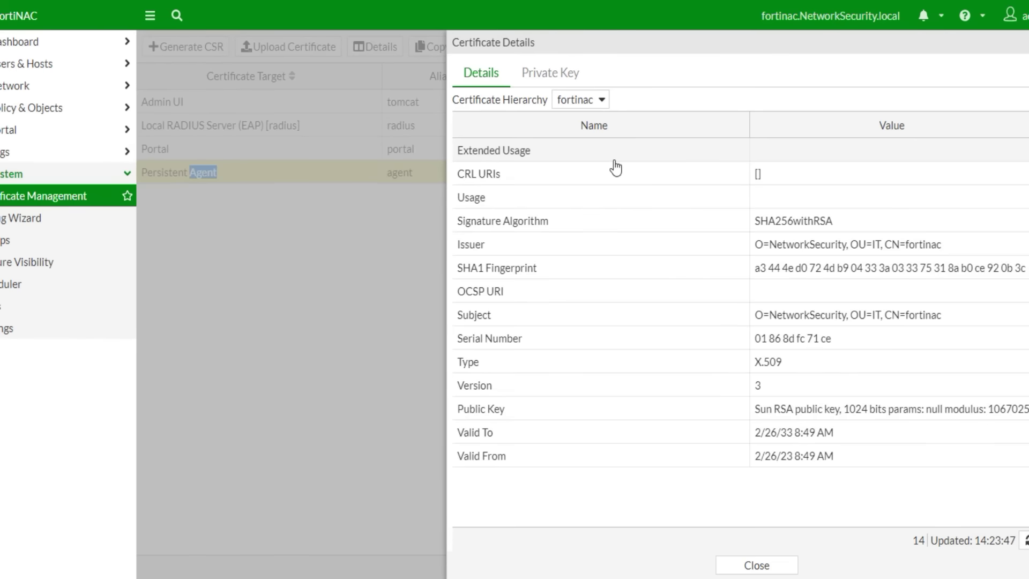
pyautogui.click(918, 247)
pyautogui.doubleClick(921, 246)
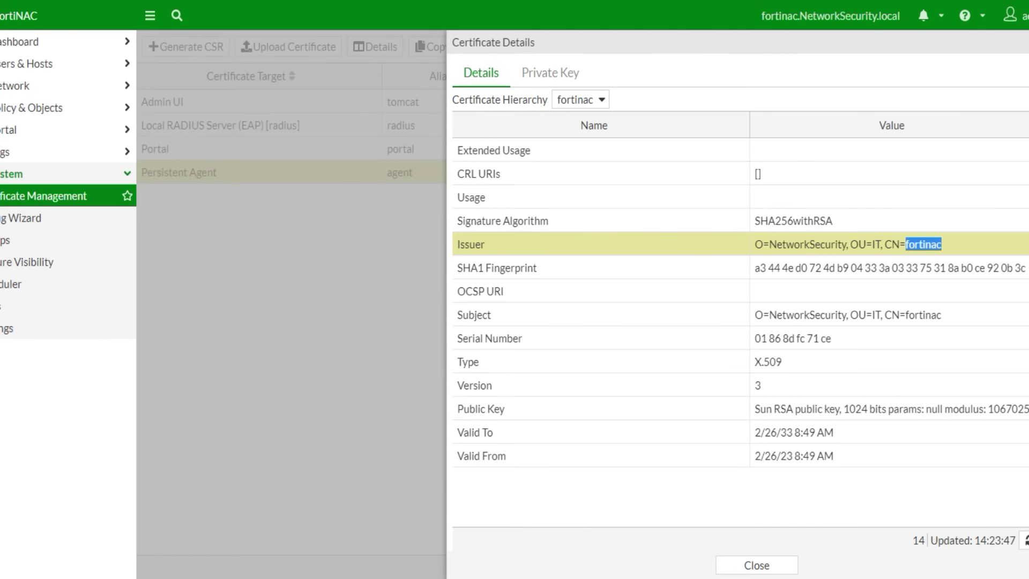
pyautogui.click(297, 108)
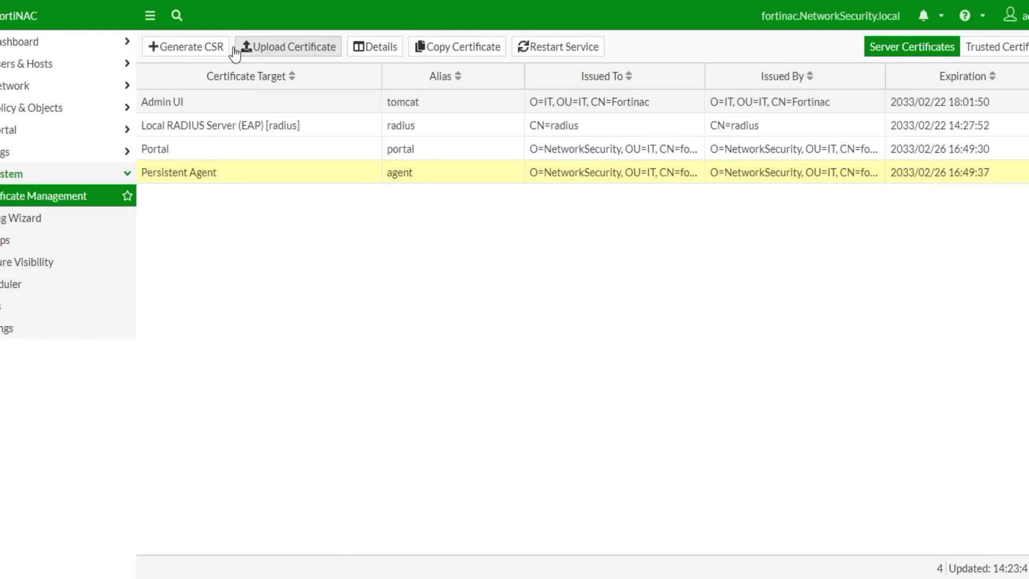
# Start a Persistent Agent certificate request used as a self-signed certificate, with common name fortinac.networksecurity.local.
pyautogui.click(217, 48)
pyautogui.click(353, 117)
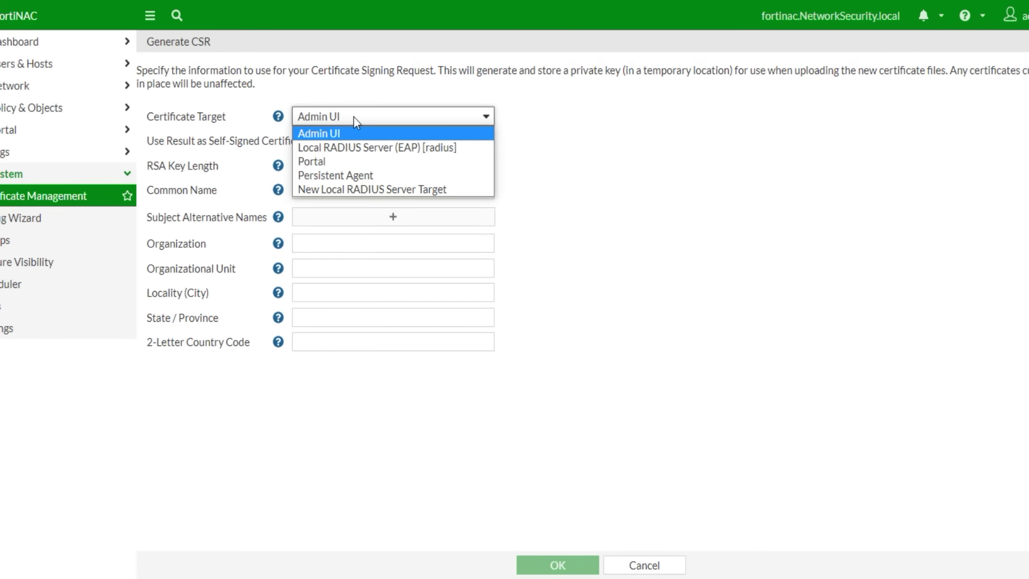
pyautogui.click(351, 175)
pyautogui.click(334, 140)
pyautogui.click(347, 190)
pyautogui.click(356, 221)
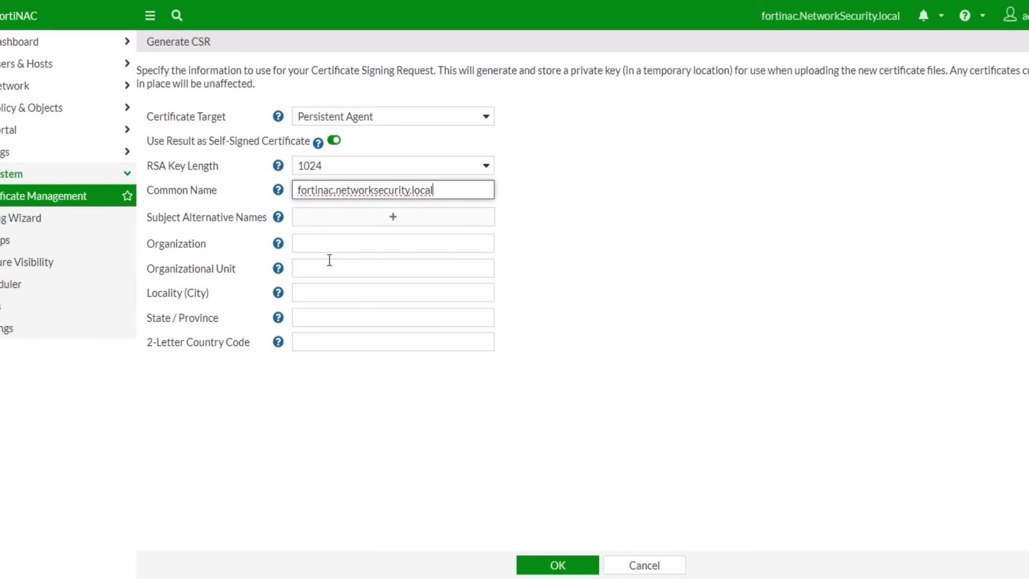
# Set the organization to NetworkSecurity and the organizational unit to IT, generate the certificate, and restart the service.
pyautogui.click(354, 243)
pyautogui.click(386, 304)
pyautogui.click(330, 273)
pyautogui.click(375, 298)
pyautogui.click(730, 317)
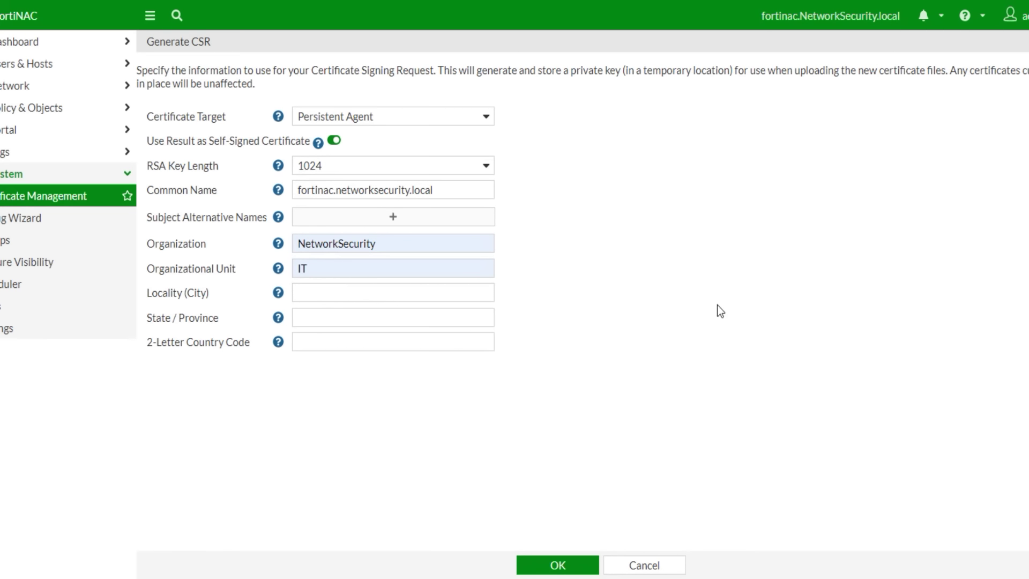
pyautogui.click(558, 567)
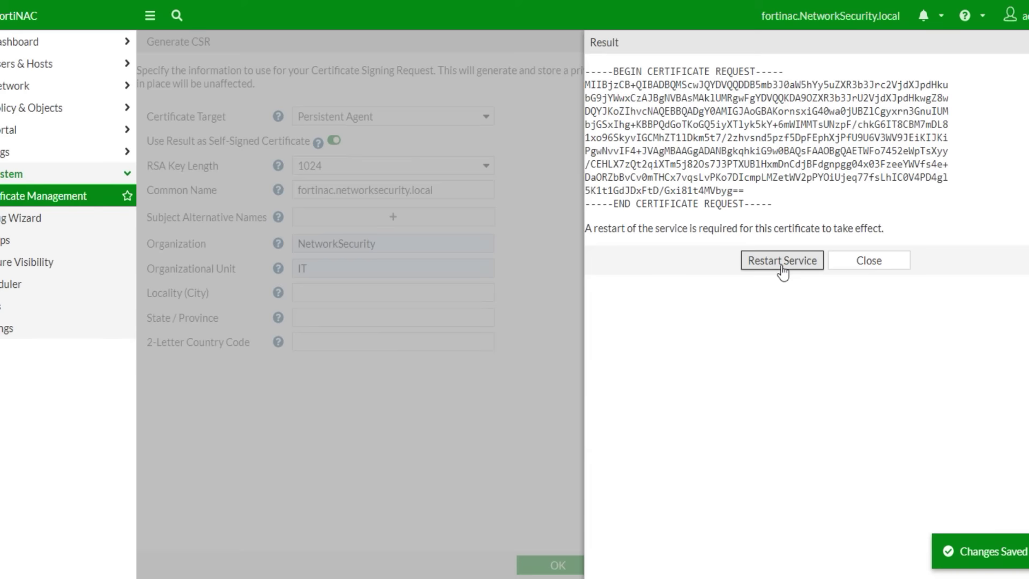
pyautogui.click(782, 262)
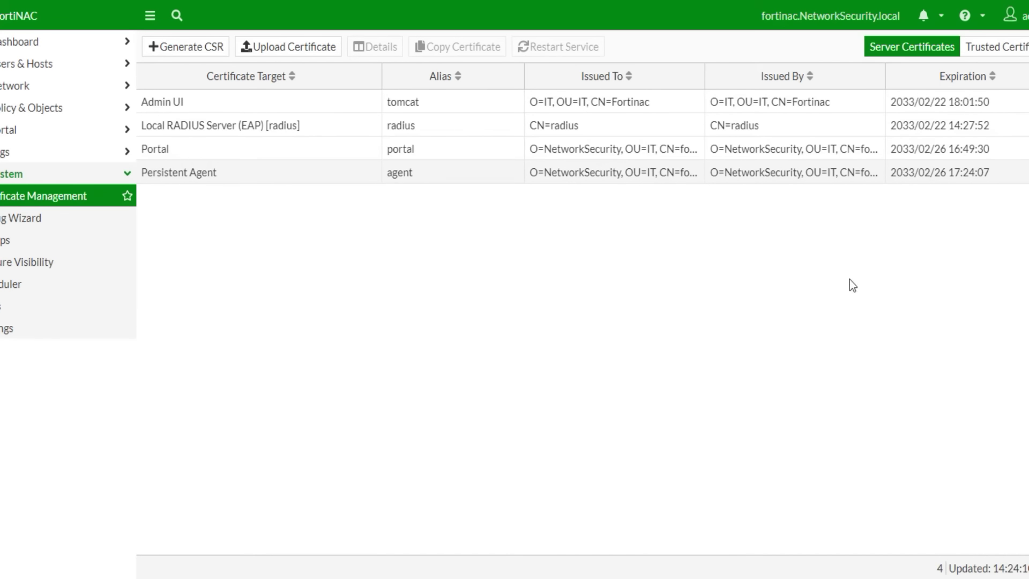
# Switch to the remote endpoint and read the new certificate's issuer and subject entries in the general log.
pyautogui.click(185, 172)
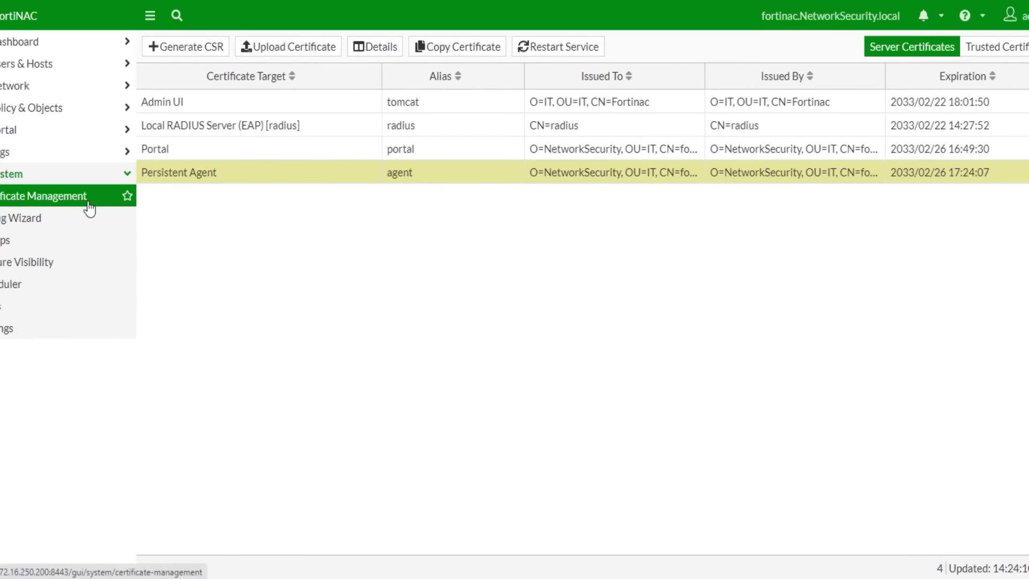
pyautogui.hotkey('alt', 'Tab')
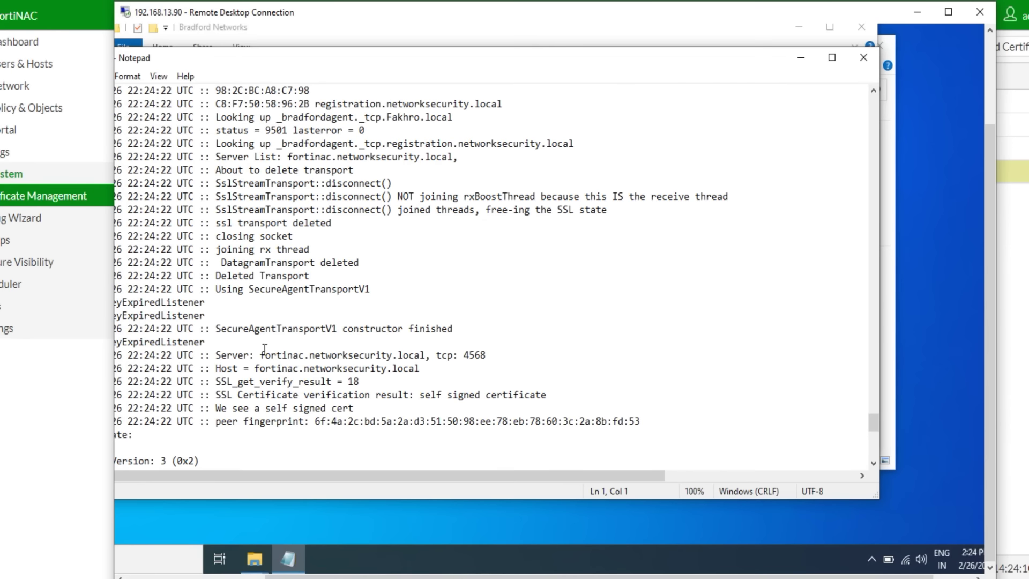
pyautogui.scroll(-4, 263, 363)
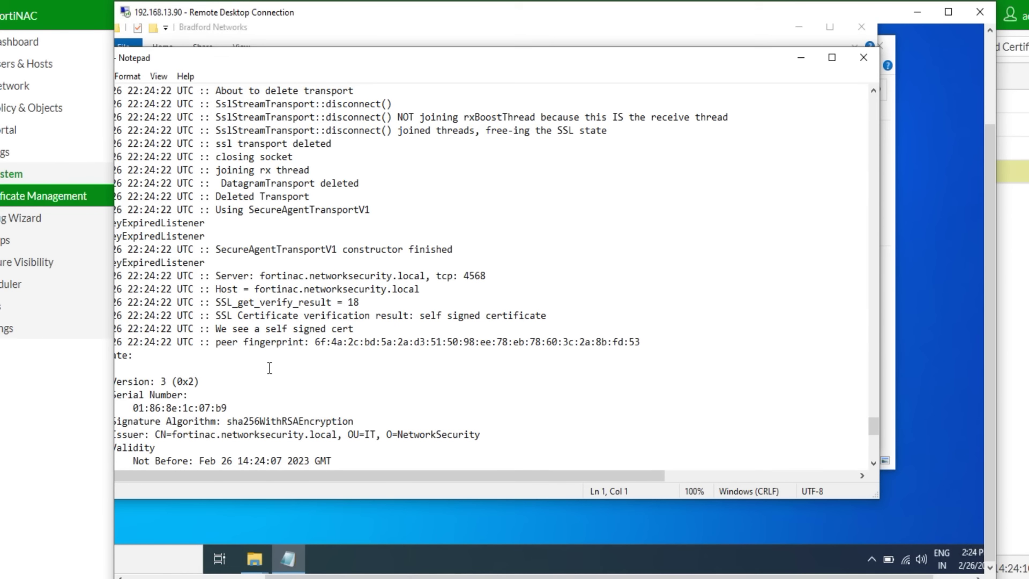
pyautogui.scroll(-5, 286, 324)
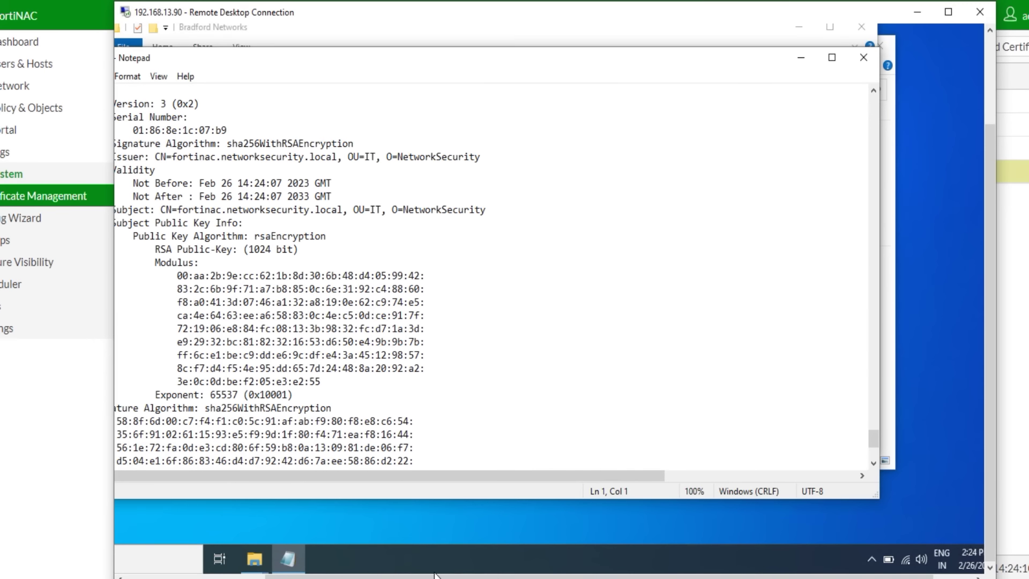
pyautogui.moveTo(435, 575); pyautogui.dragTo(378, 575)
pyautogui.scroll(-5, 382, 295)
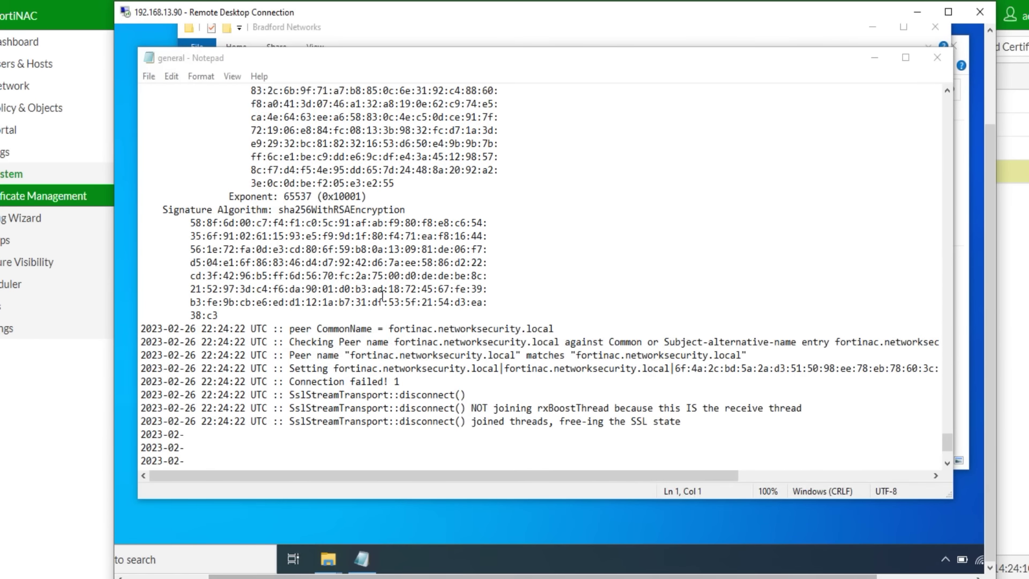
pyautogui.scroll(-1, 383, 295)
# Examine the peer common name and peer name matching entries near the end of the general log.
pyautogui.doubleClick(439, 314)
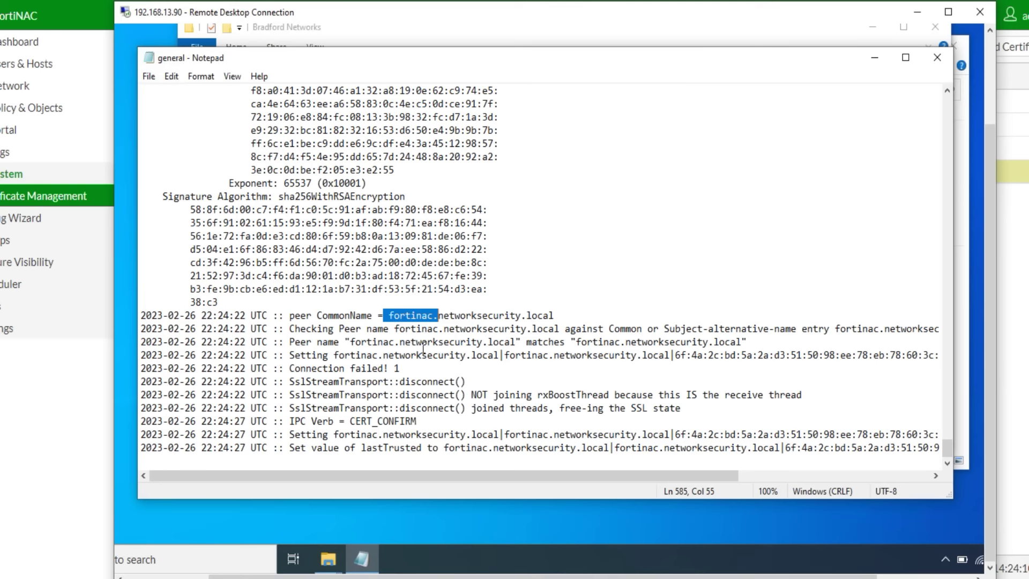
pyautogui.moveTo(416, 329); pyautogui.dragTo(760, 332)
pyautogui.moveTo(346, 342); pyautogui.dragTo(770, 341)
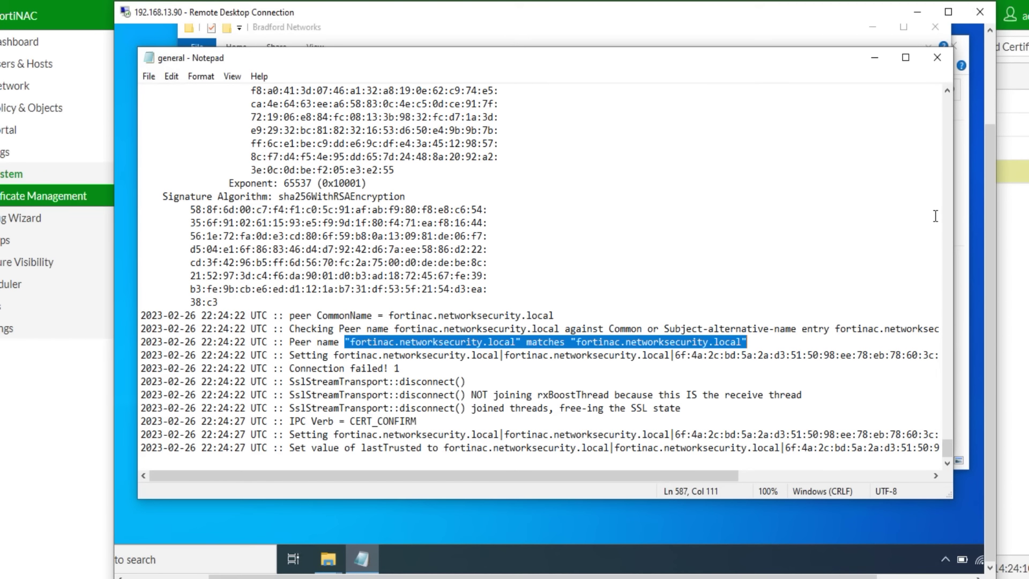
pyautogui.scroll(2, 944, 232)
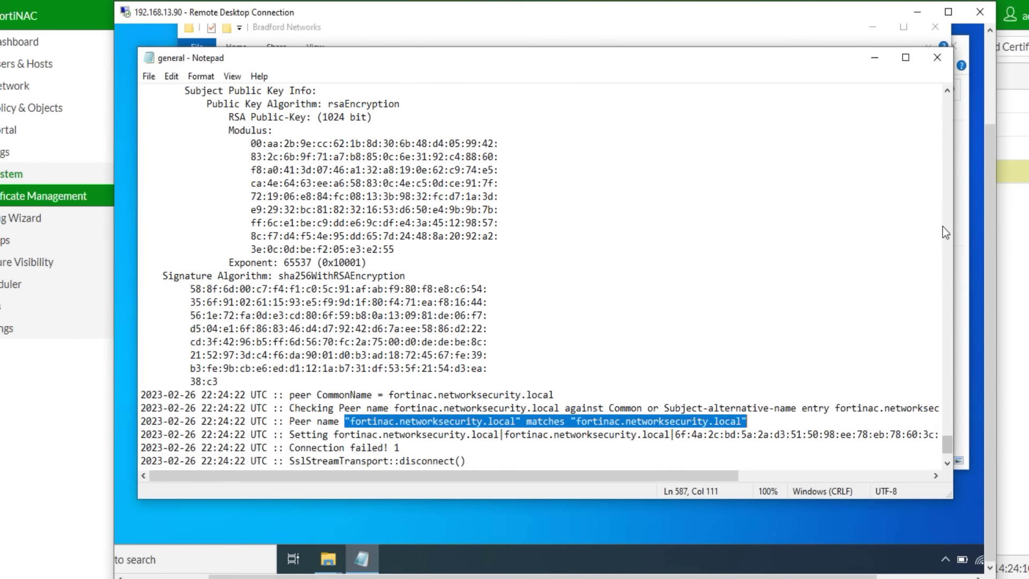
pyautogui.scroll(6, 943, 227)
# Close the general log and both File Explorer windows on the endpoint.
pyautogui.click(929, 61)
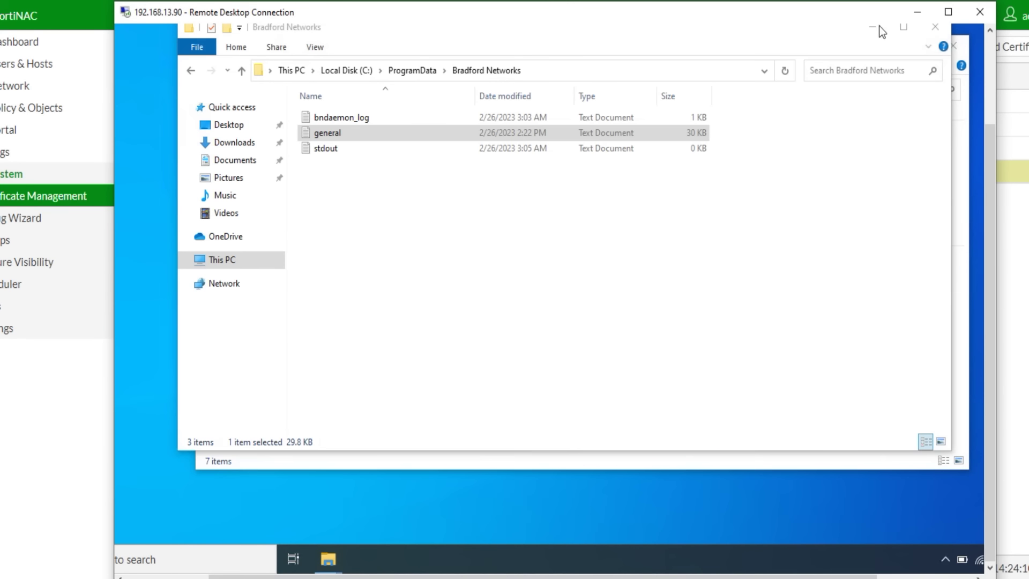
pyautogui.click(935, 29)
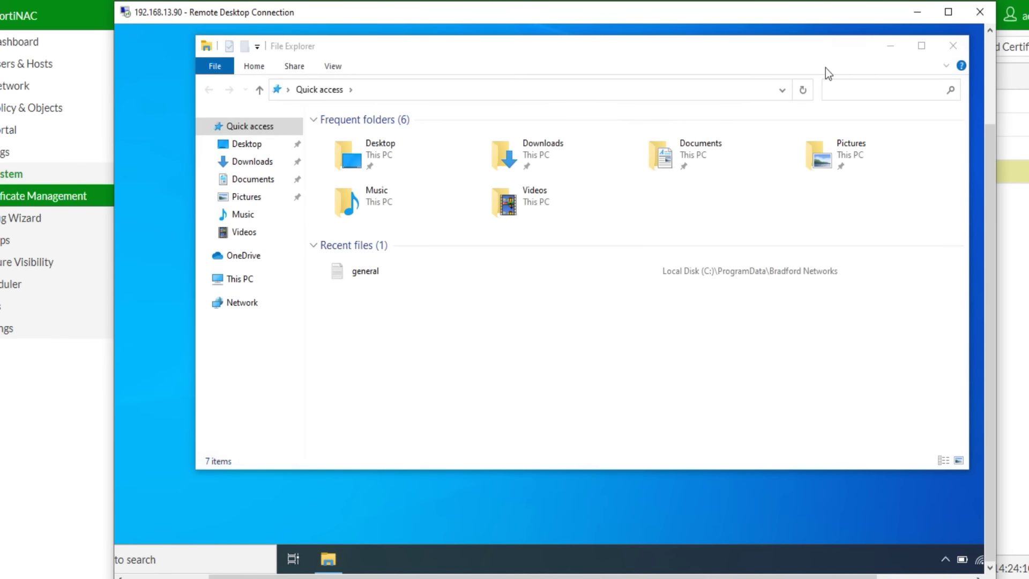
pyautogui.click(952, 47)
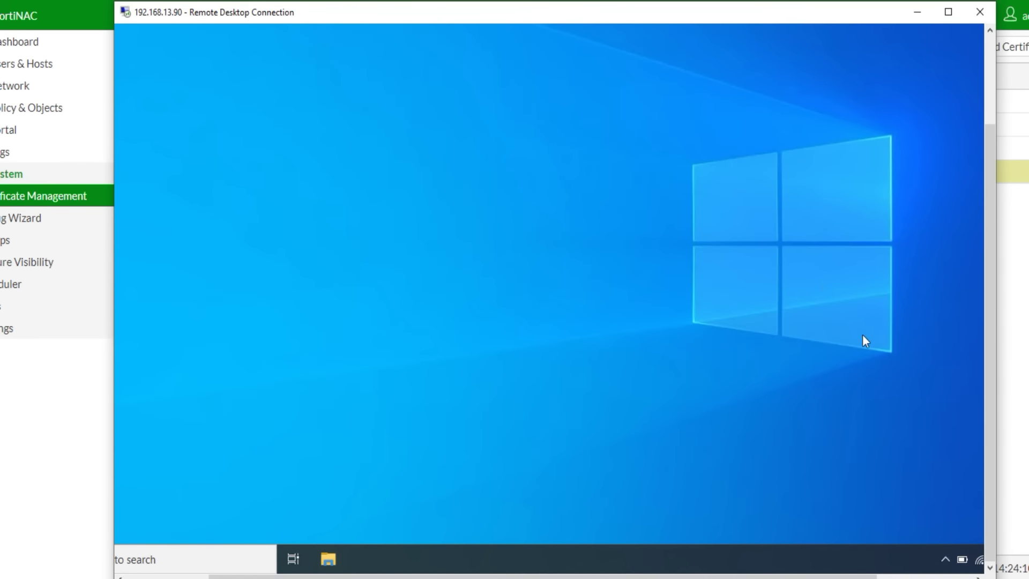
# Check the FortiNAC Persistent Agent's messages on the endpoint, close them, and minimize the remote session.
pyautogui.click(945, 560)
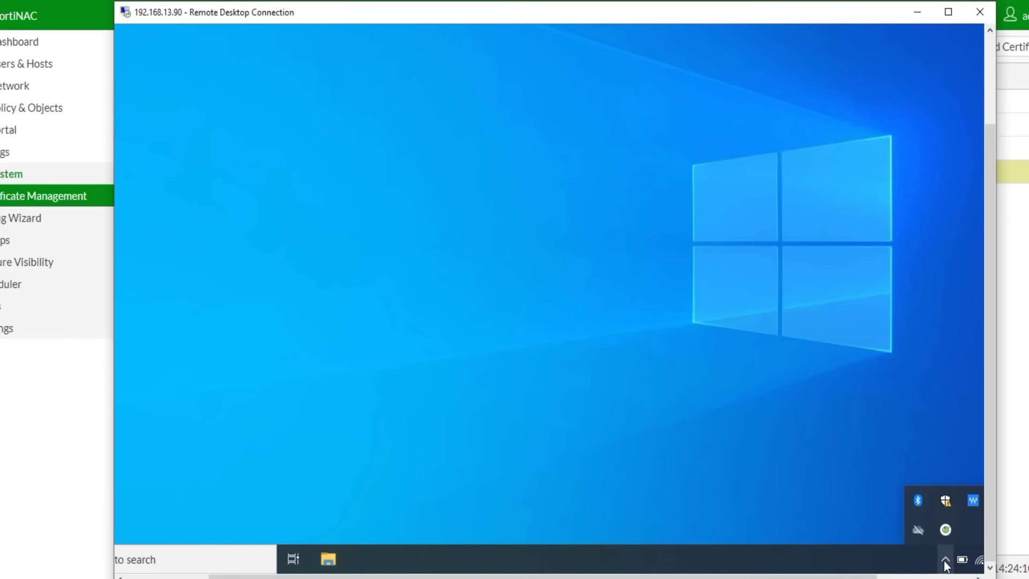
pyautogui.click(946, 529)
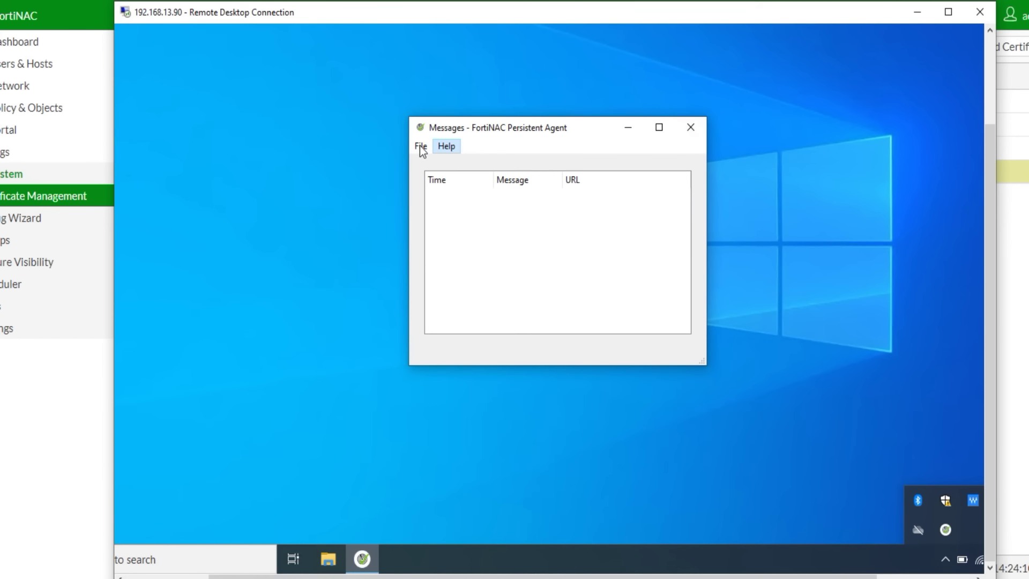
pyautogui.click(690, 128)
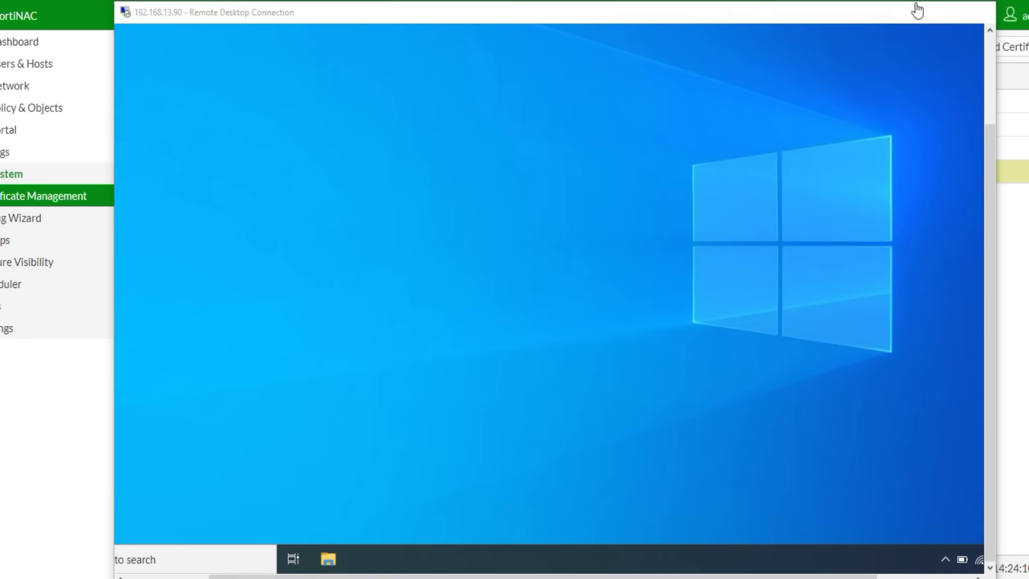
pyautogui.click(918, 11)
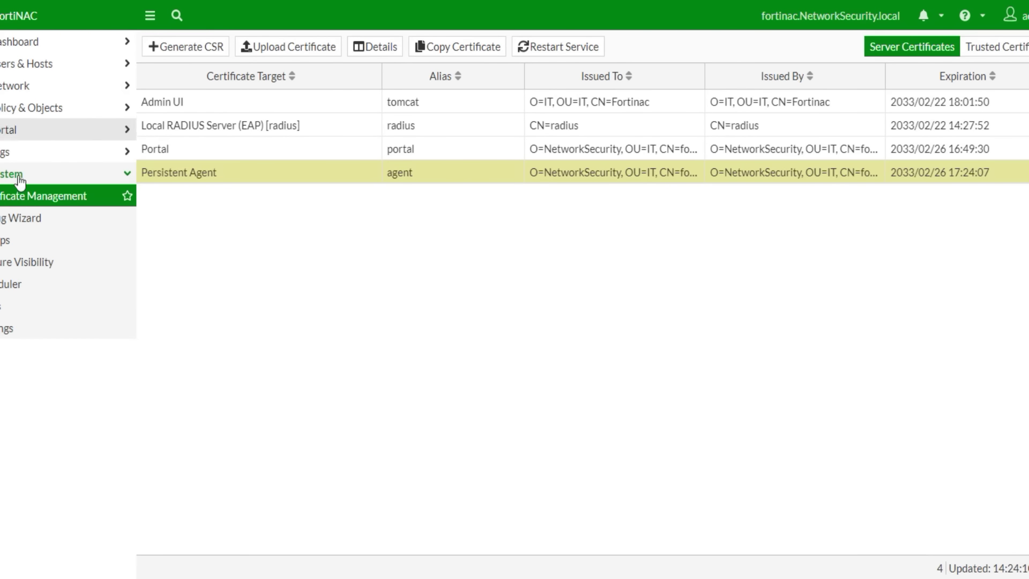
# Check the hosts list in FortiNAC, then open the port list of NAC-SW in the NetworkSecurity inventory container.
pyautogui.click(22, 70)
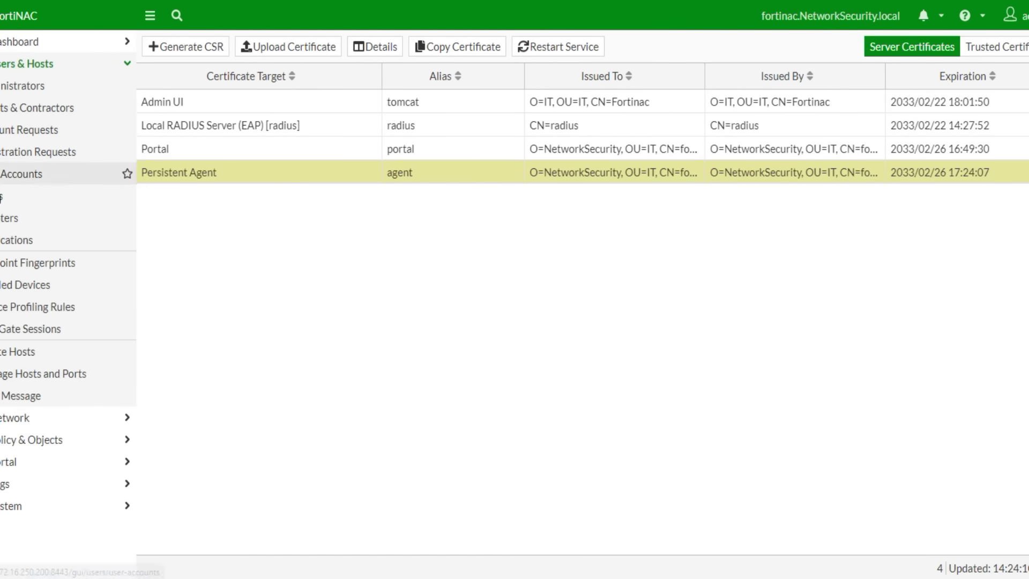
pyautogui.click(16, 196)
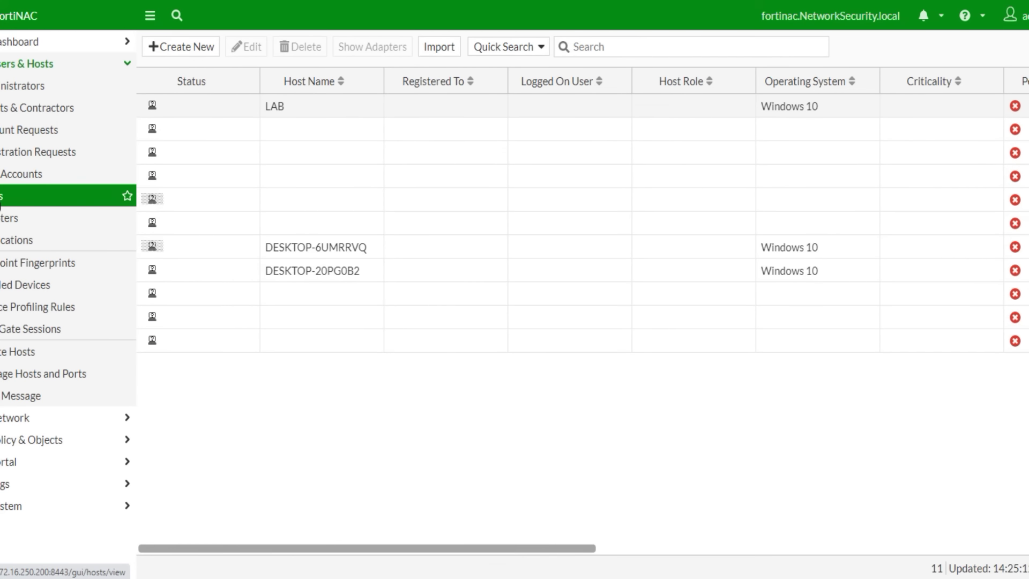
pyautogui.click(21, 417)
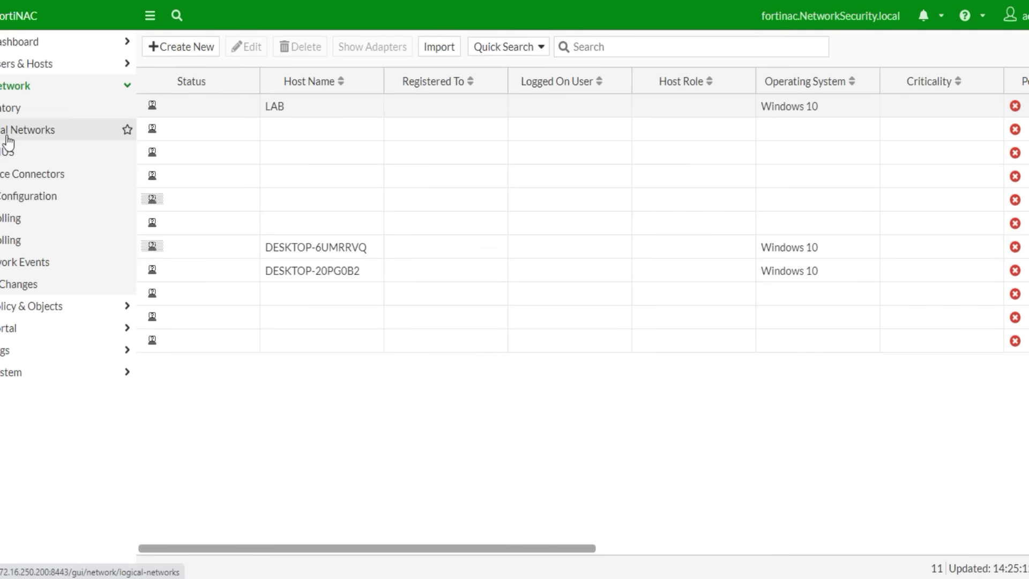
pyautogui.click(4, 113)
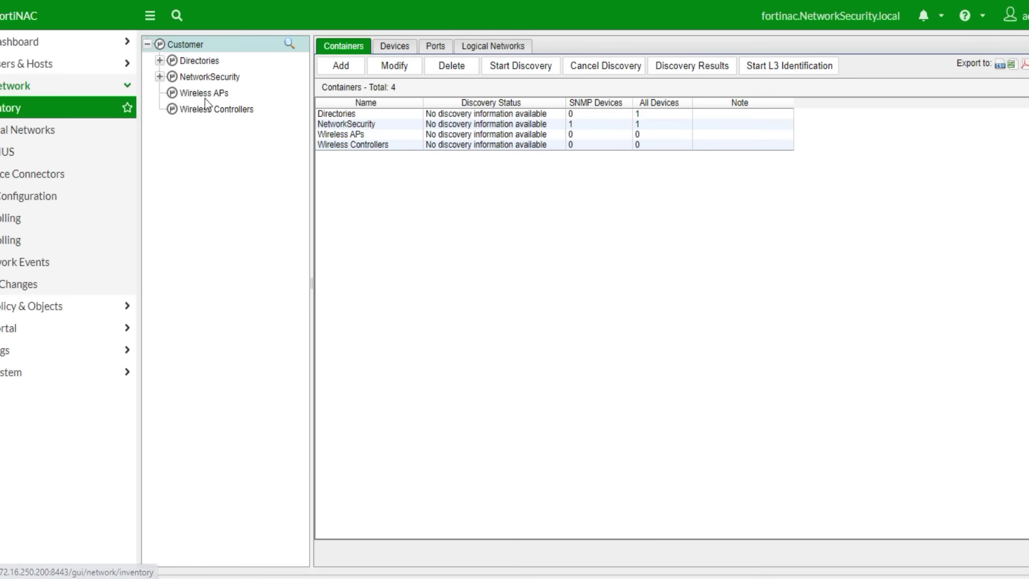
pyautogui.click(159, 76)
pyautogui.click(217, 93)
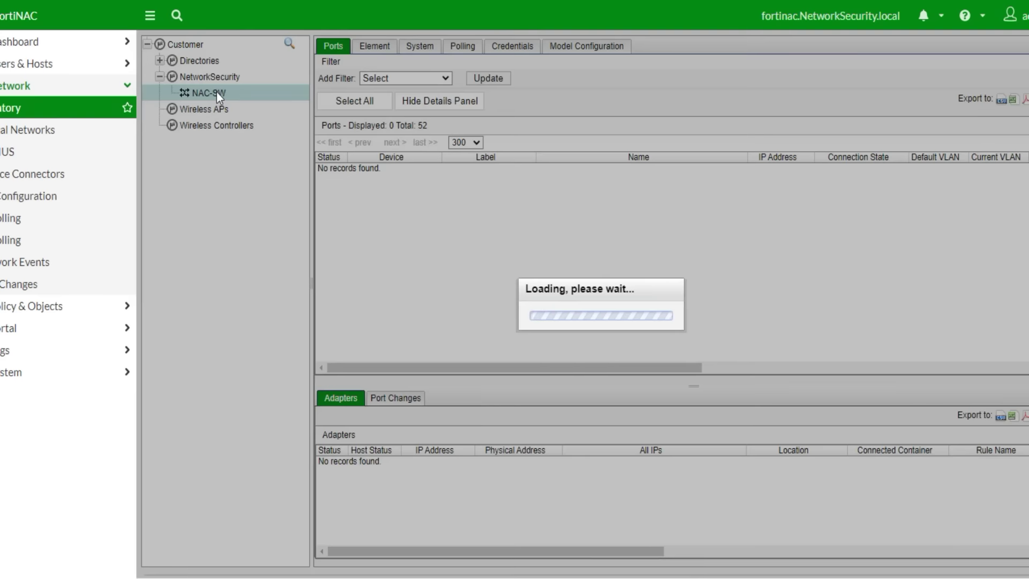
pyautogui.scroll(-8, 530, 284)
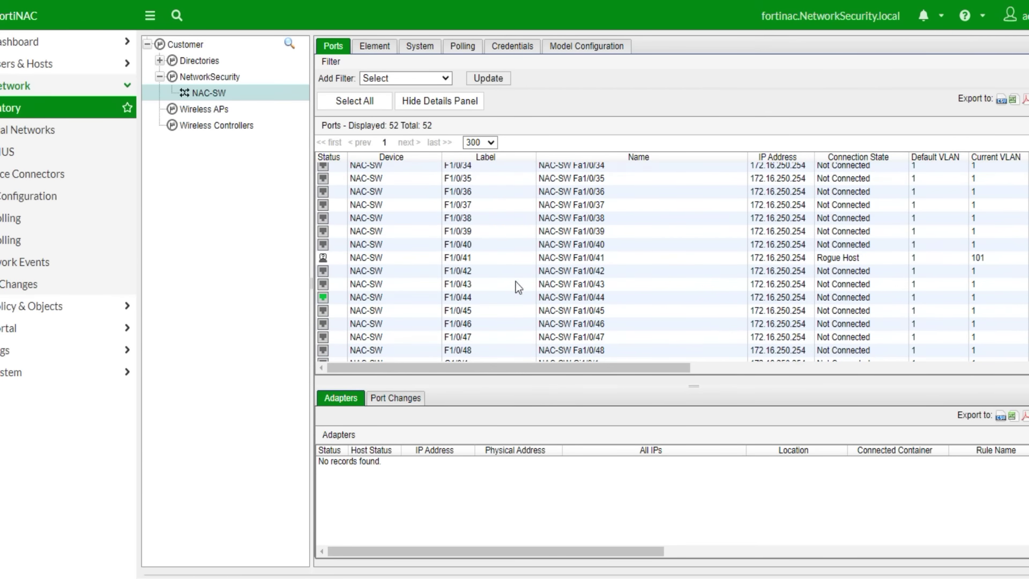
# Select port Fa1/0/41 and check the Persistent Agent status in its connected adapter's details.
pyautogui.click(385, 258)
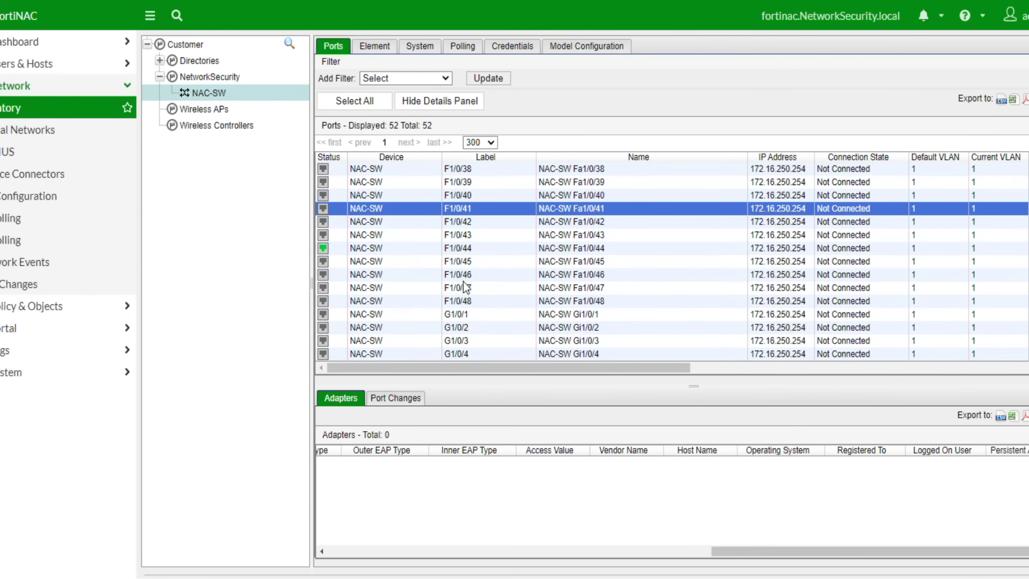
pyautogui.click(397, 207)
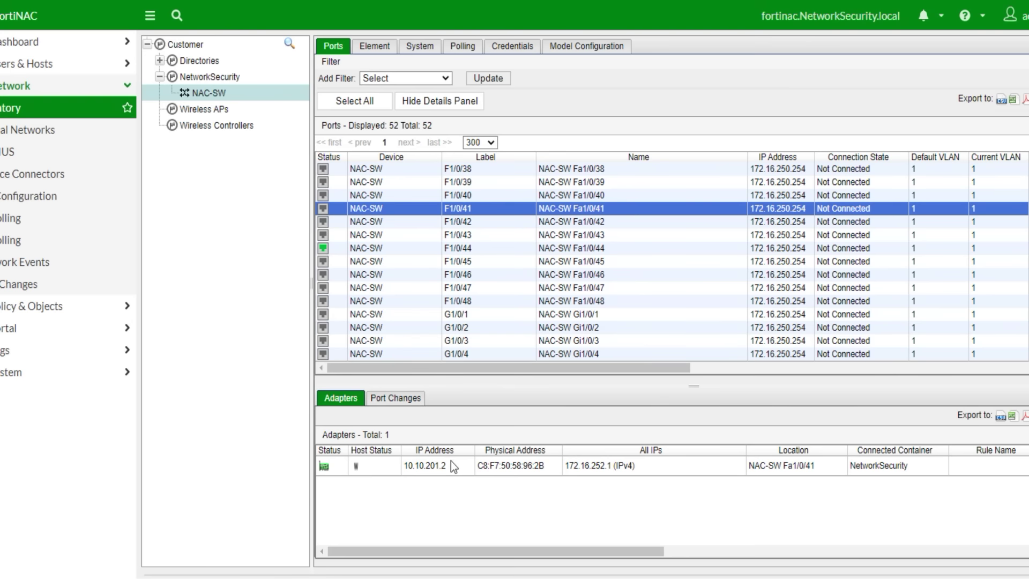
pyautogui.click(455, 465)
pyautogui.moveTo(503, 556); pyautogui.dragTo(915, 542)
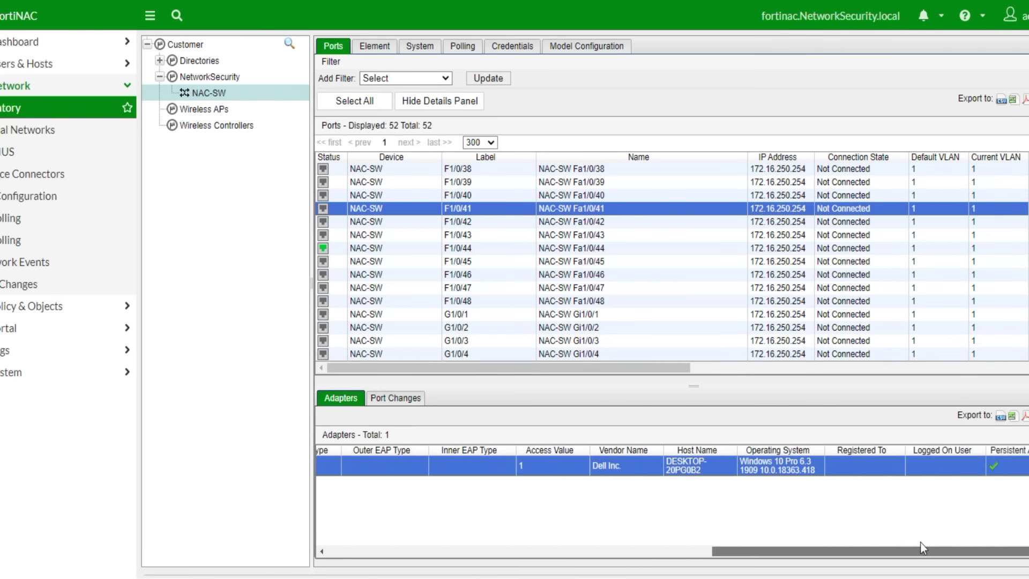
pyautogui.moveTo(568, 551); pyautogui.dragTo(1022, 474)
pyautogui.click(1019, 472)
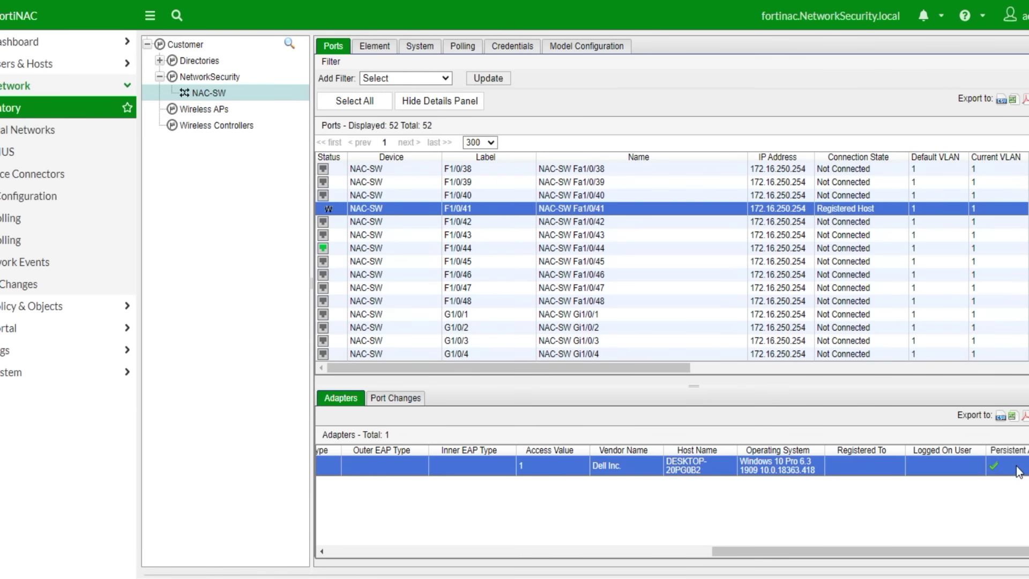
# Reselect port Fa1/0/41 and copy the physical address of its connected adapter.
pyautogui.moveTo(922, 552); pyautogui.dragTo(424, 338)
pyautogui.click(372, 221)
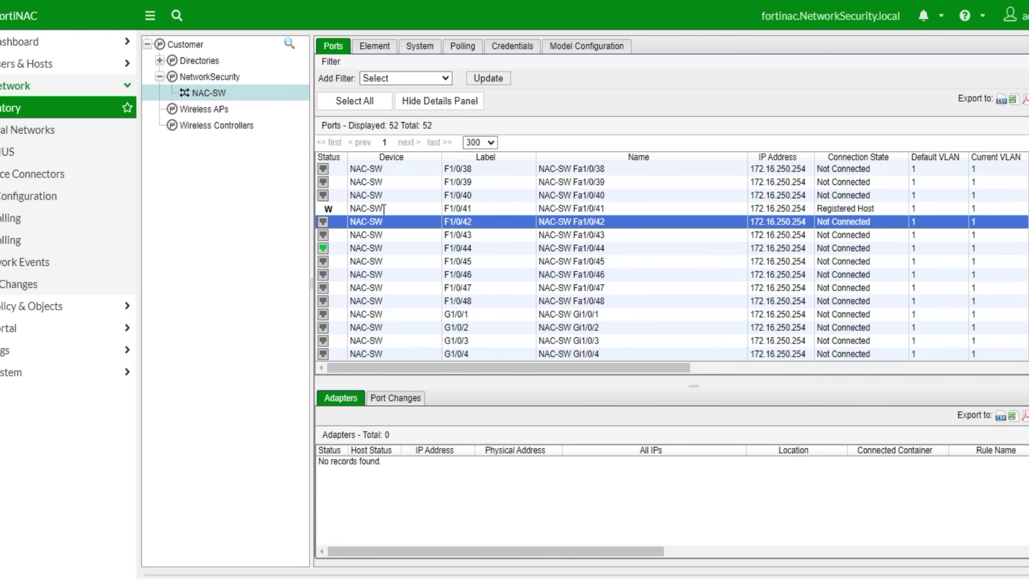
pyautogui.click(326, 207)
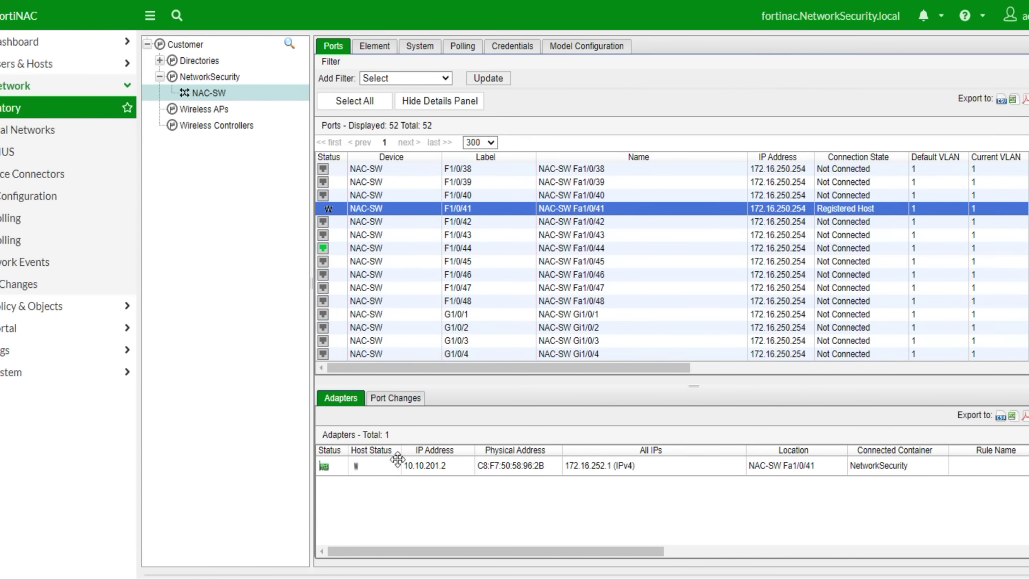
pyautogui.moveTo(480, 467); pyautogui.dragTo(551, 466)
pyautogui.hotkey('ctrl', 'c')
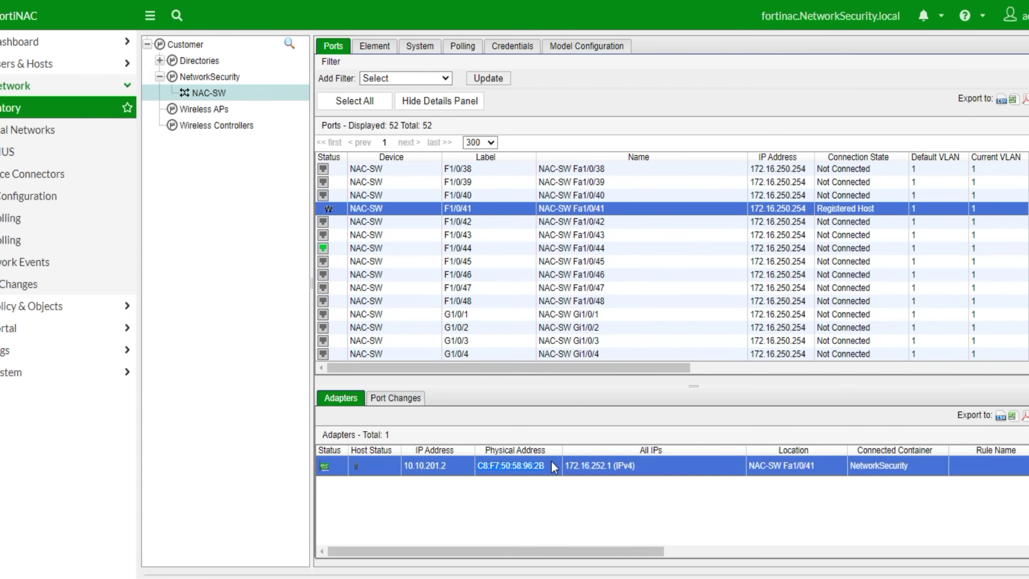
# Search the hosts list for the copied physical address C8:F7:50:58:96:2B.
pyautogui.click(11, 65)
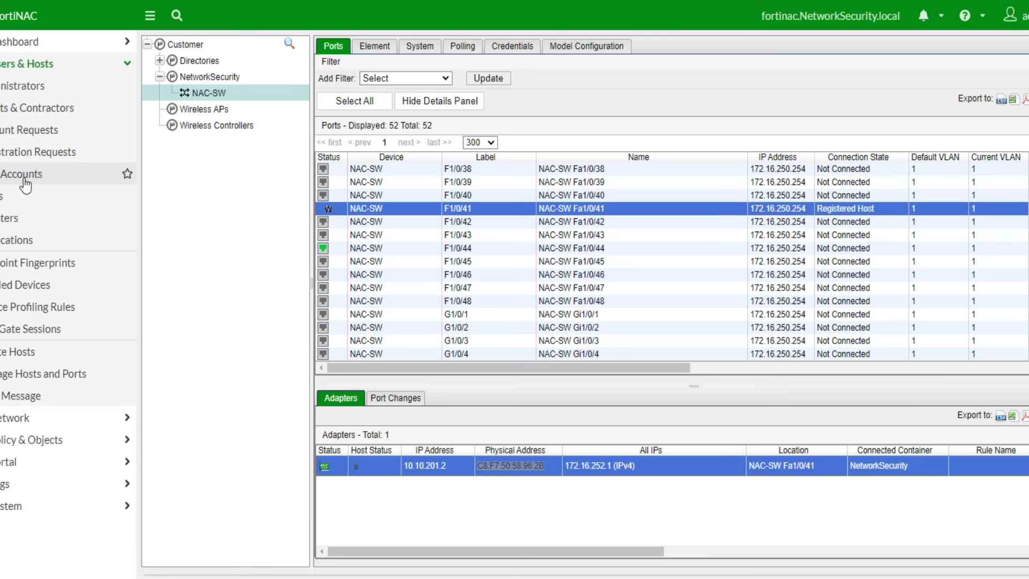
pyautogui.click(7, 198)
pyautogui.click(622, 46)
pyautogui.hotkey('ctrl', 'v')
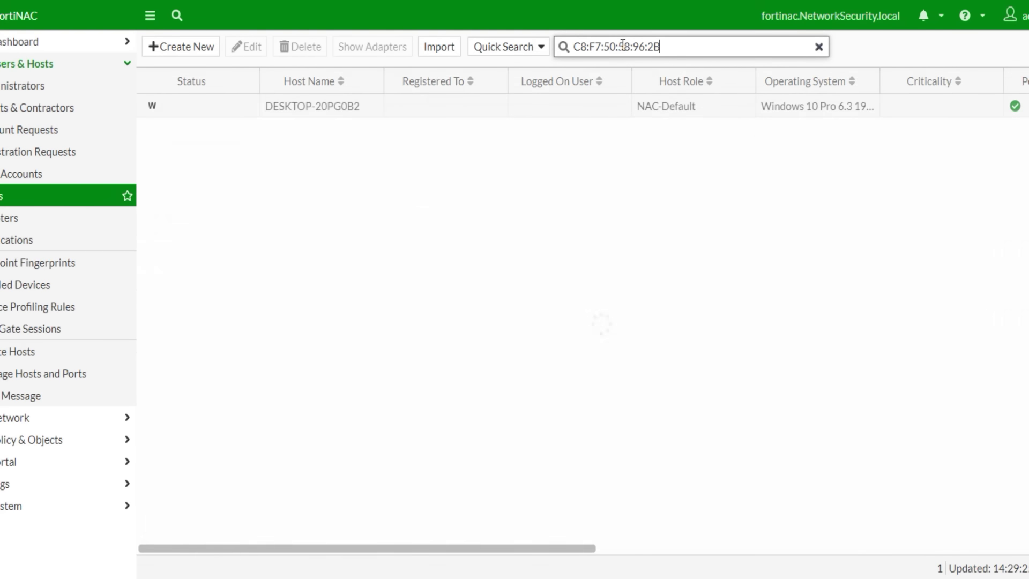
# Select the host found by the address search and check its Persistent Agent status in the hosts list.
pyautogui.click(164, 108)
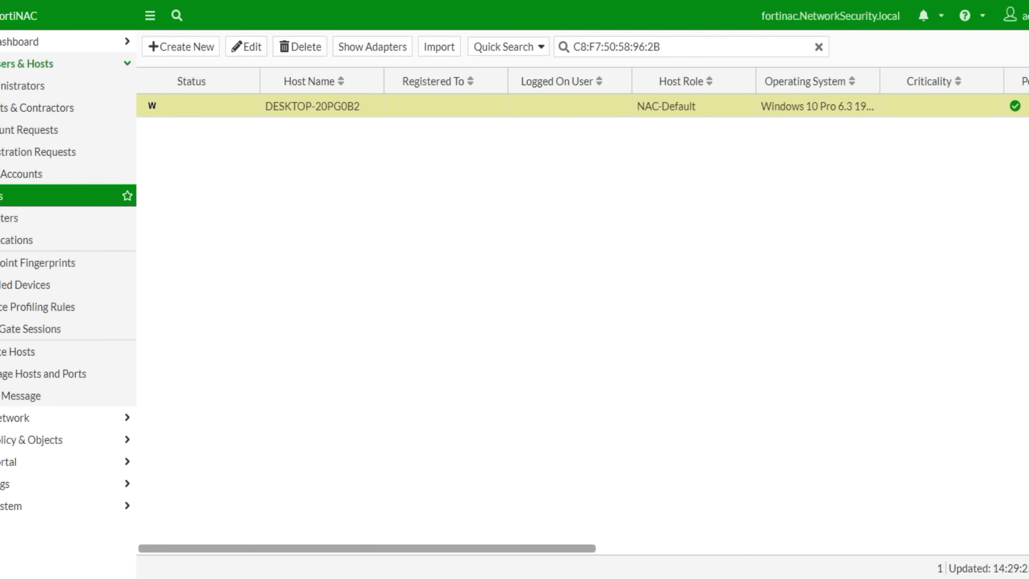
pyautogui.moveTo(535, 546); pyautogui.dragTo(754, 545)
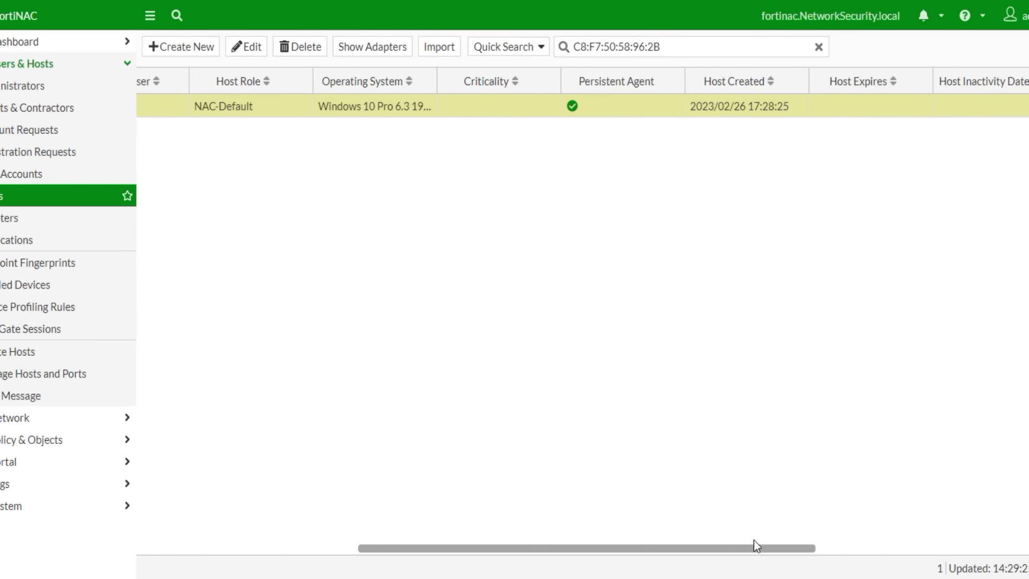
pyautogui.moveTo(616, 548); pyautogui.dragTo(362, 545)
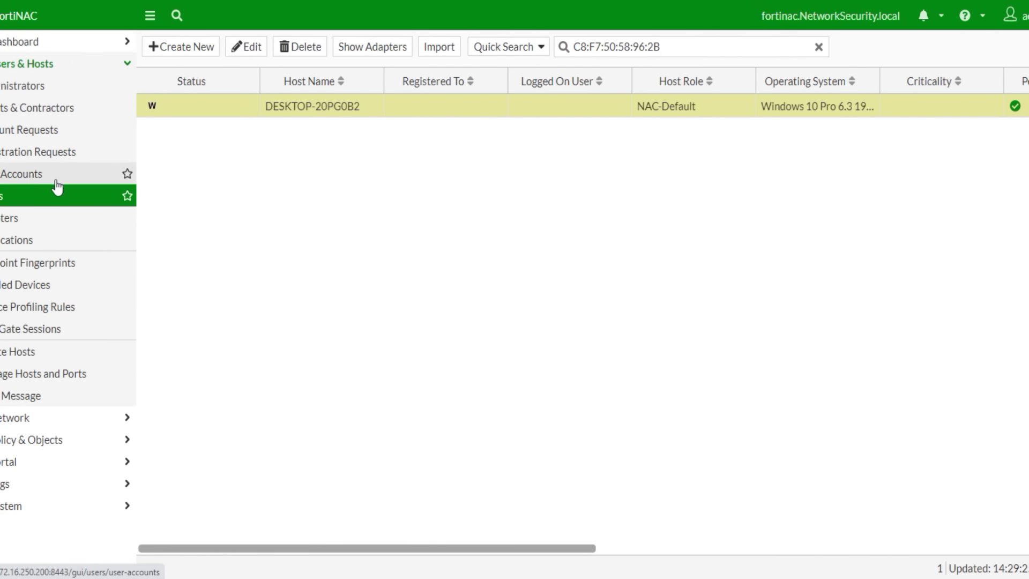
# Open the port list of NAC-SW in the NetworkSecurity inventory container and select port Fa1/0/41 to check its connection state and adapter.
pyautogui.click(14, 419)
pyautogui.click(5, 110)
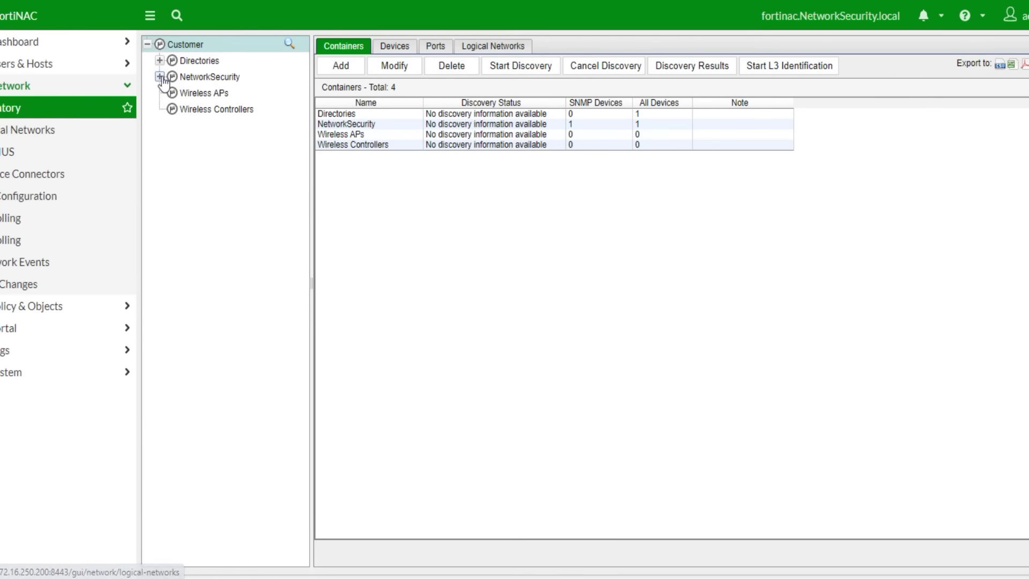
pyautogui.click(159, 76)
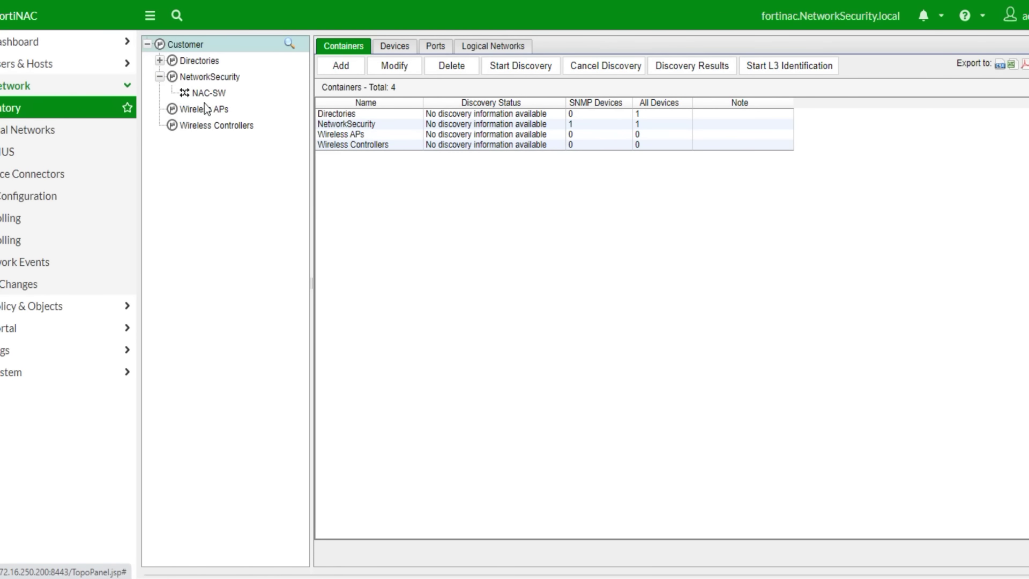
pyautogui.click(208, 93)
pyautogui.scroll(-10, 420, 310)
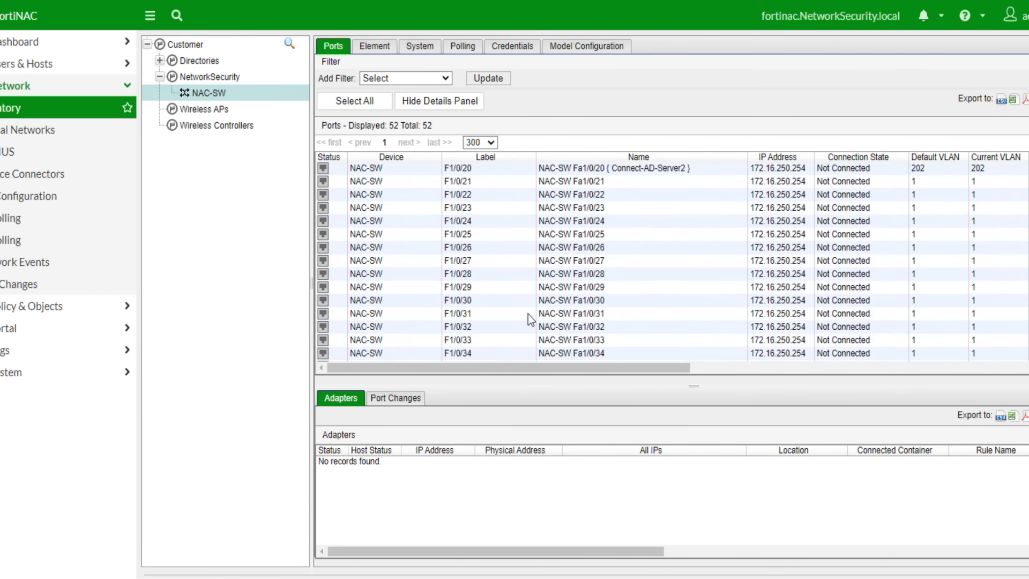
pyautogui.click(472, 260)
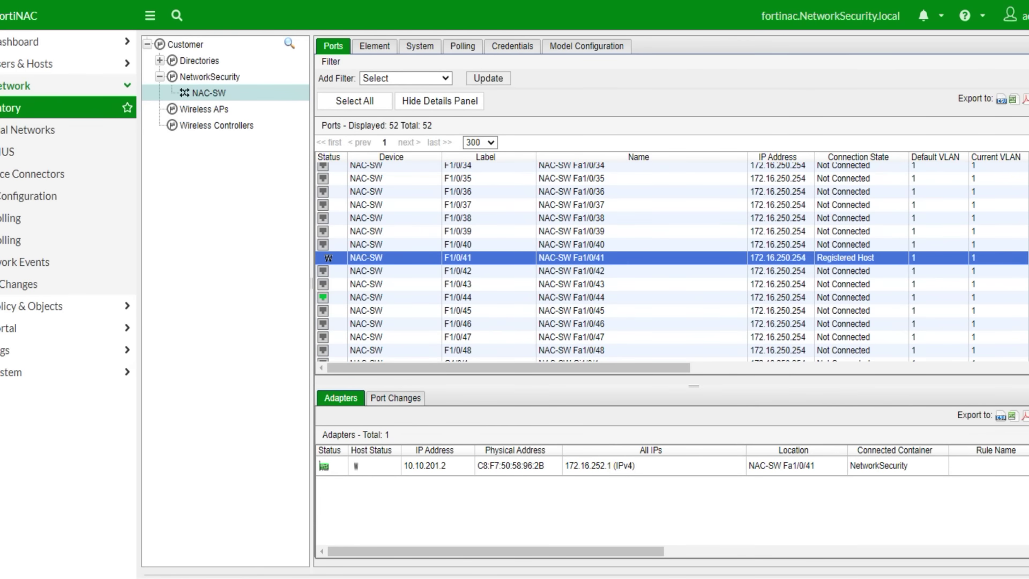